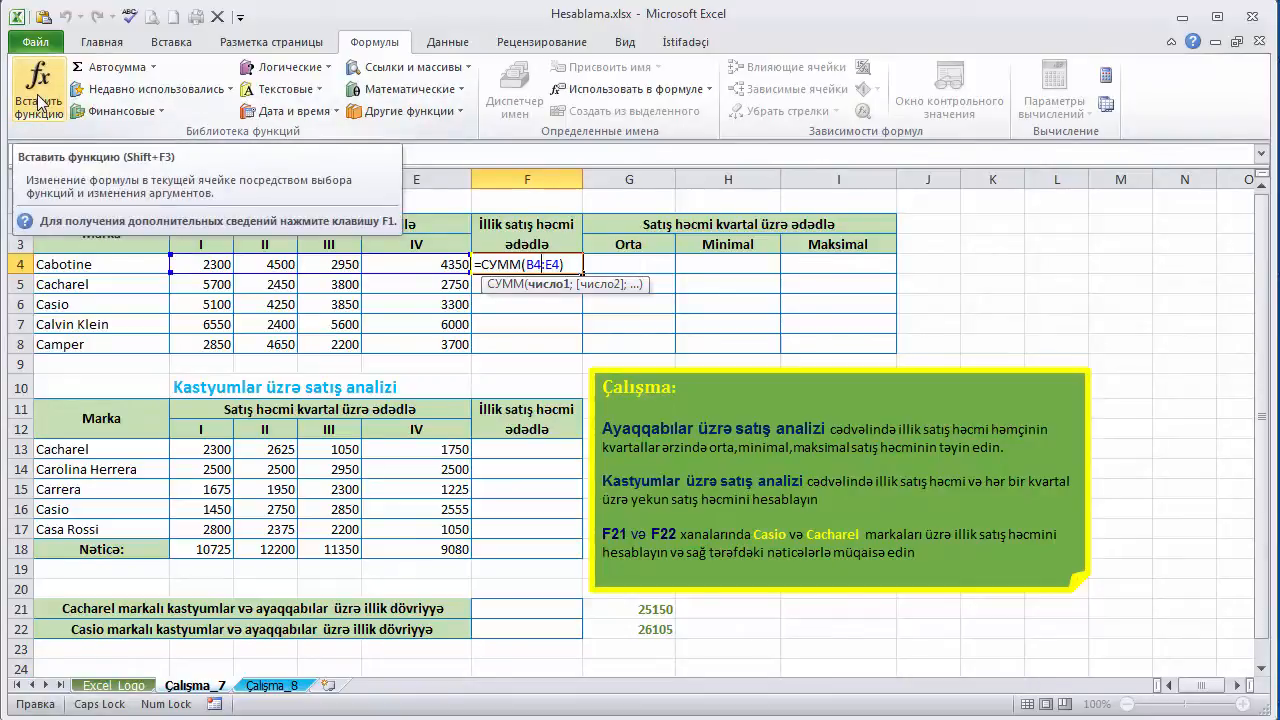
- Check the arguments of the СУММ formula in F4 and enter =СУММ(B4:E4) as Cabotine's annual sales total
left_click(38, 100)
left_click_drag(837, 252, 855, 288)
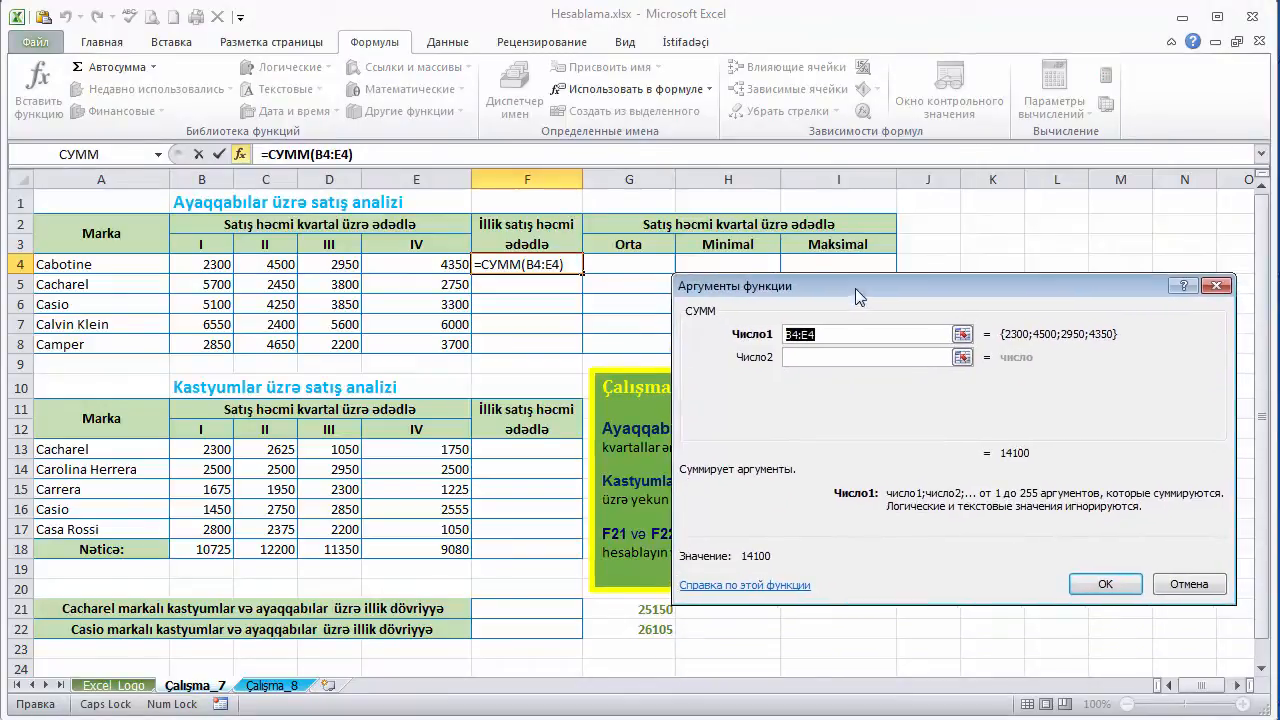
left_click(1215, 287)
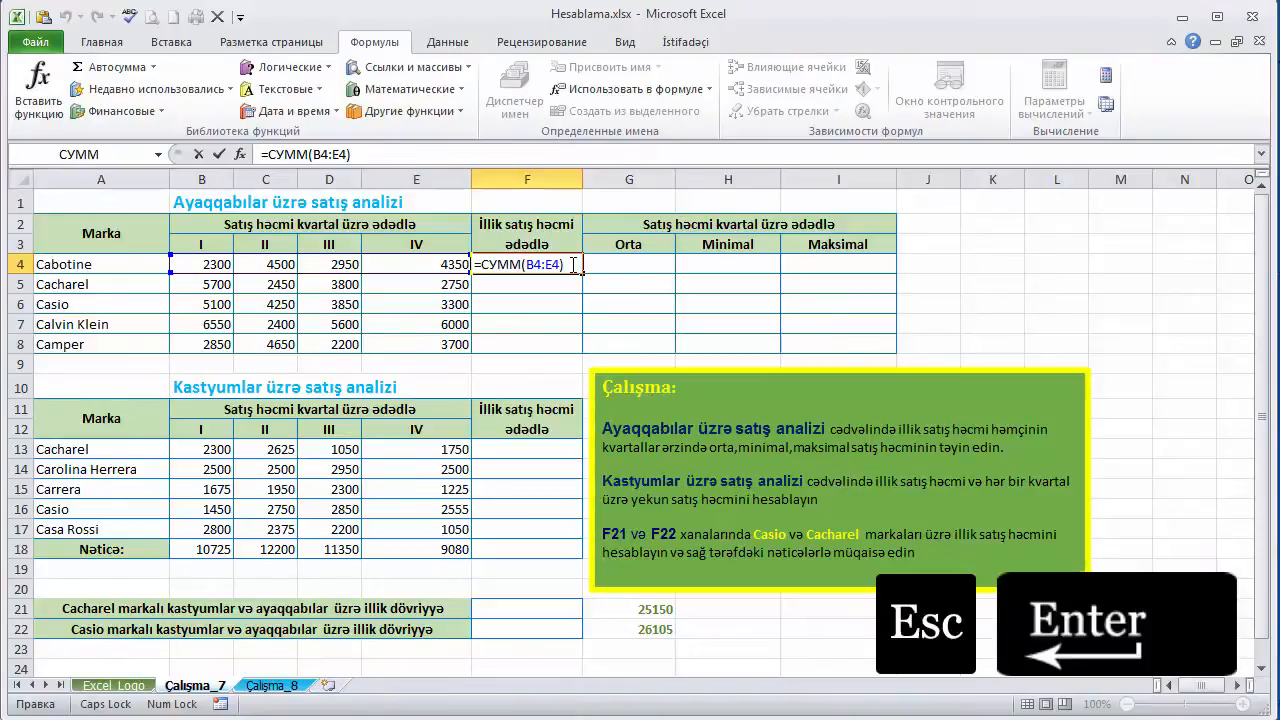
key("Return")
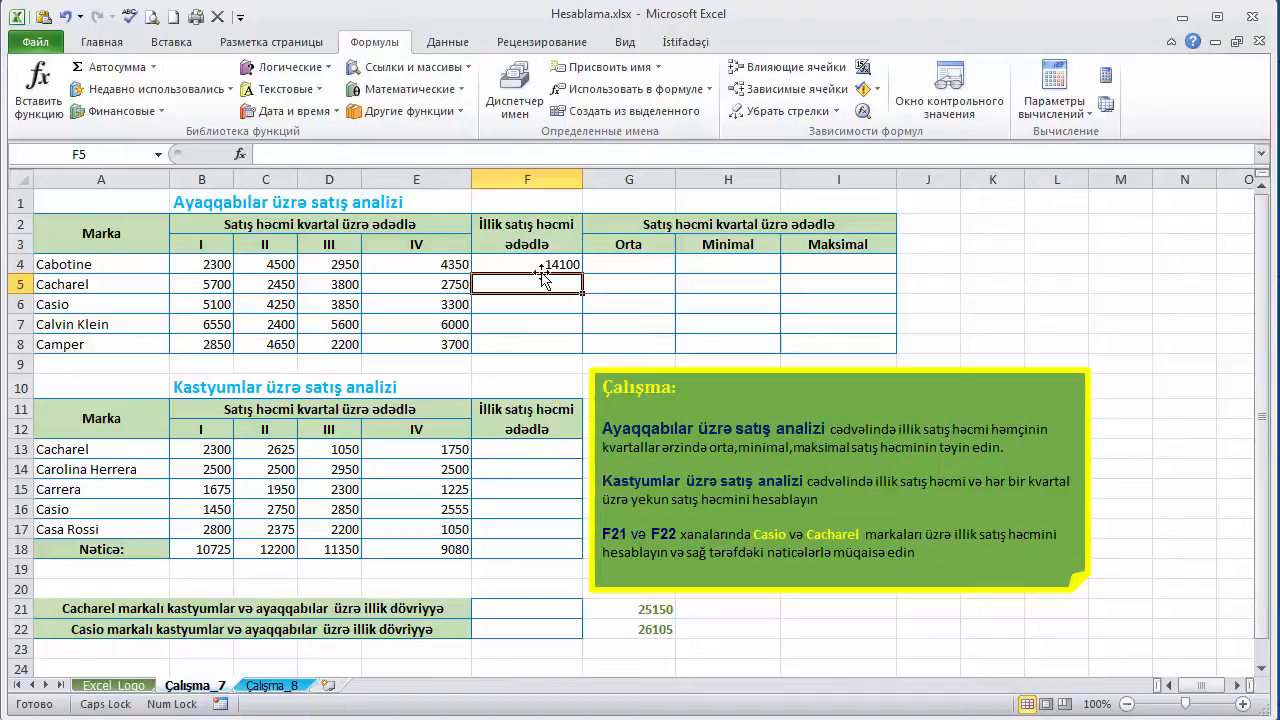
- Start inserting a function in F5 and browse the functions of the Математические category
key("shift+F3")
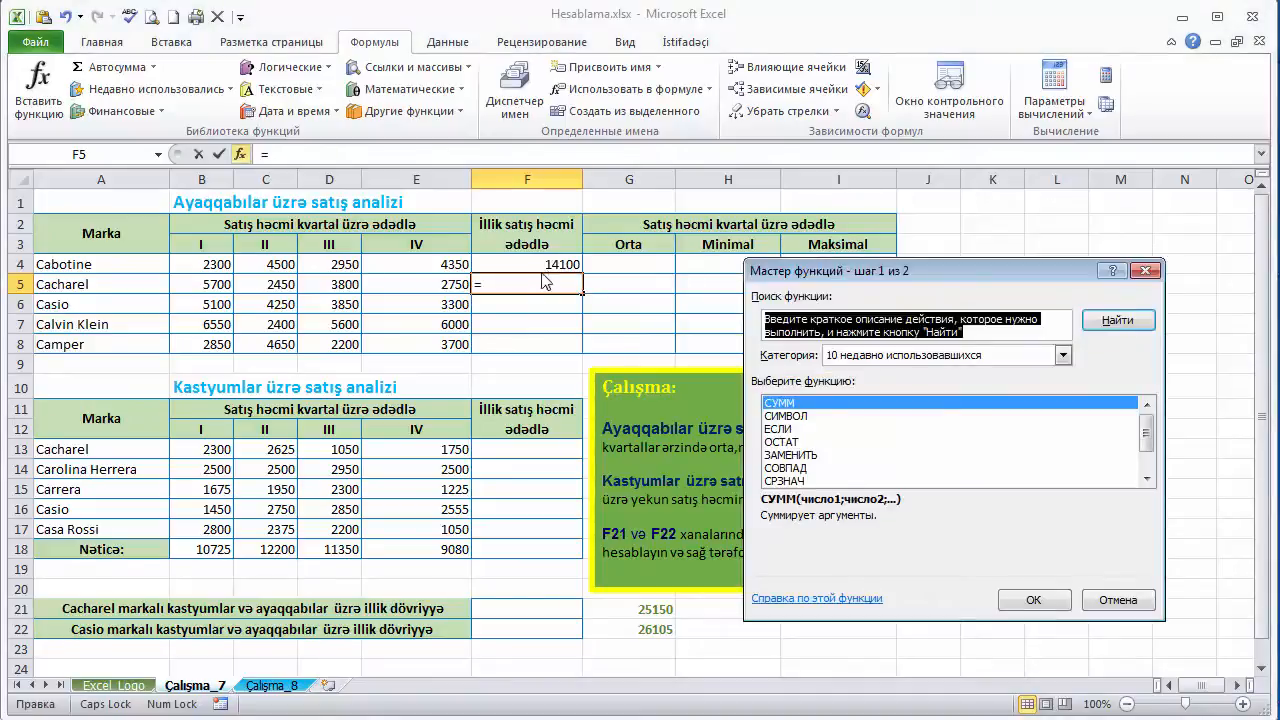
left_click_drag(1077, 281, 972, 293)
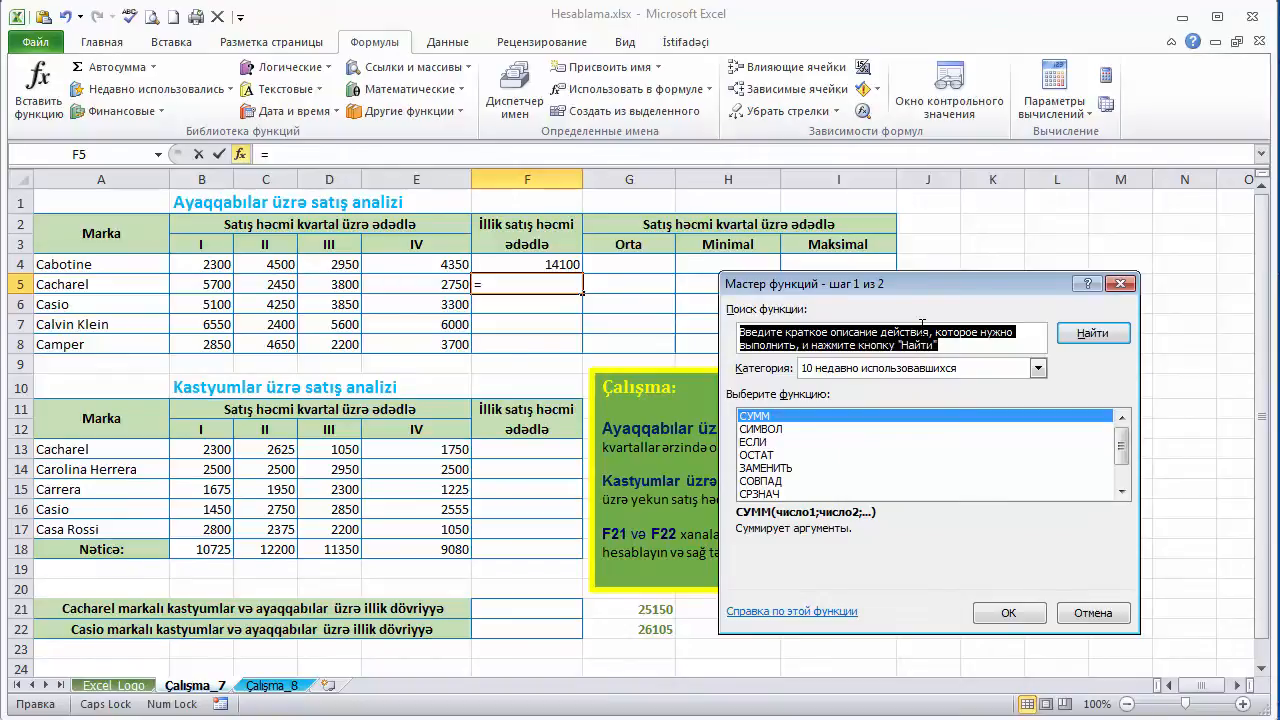
left_click(1037, 369)
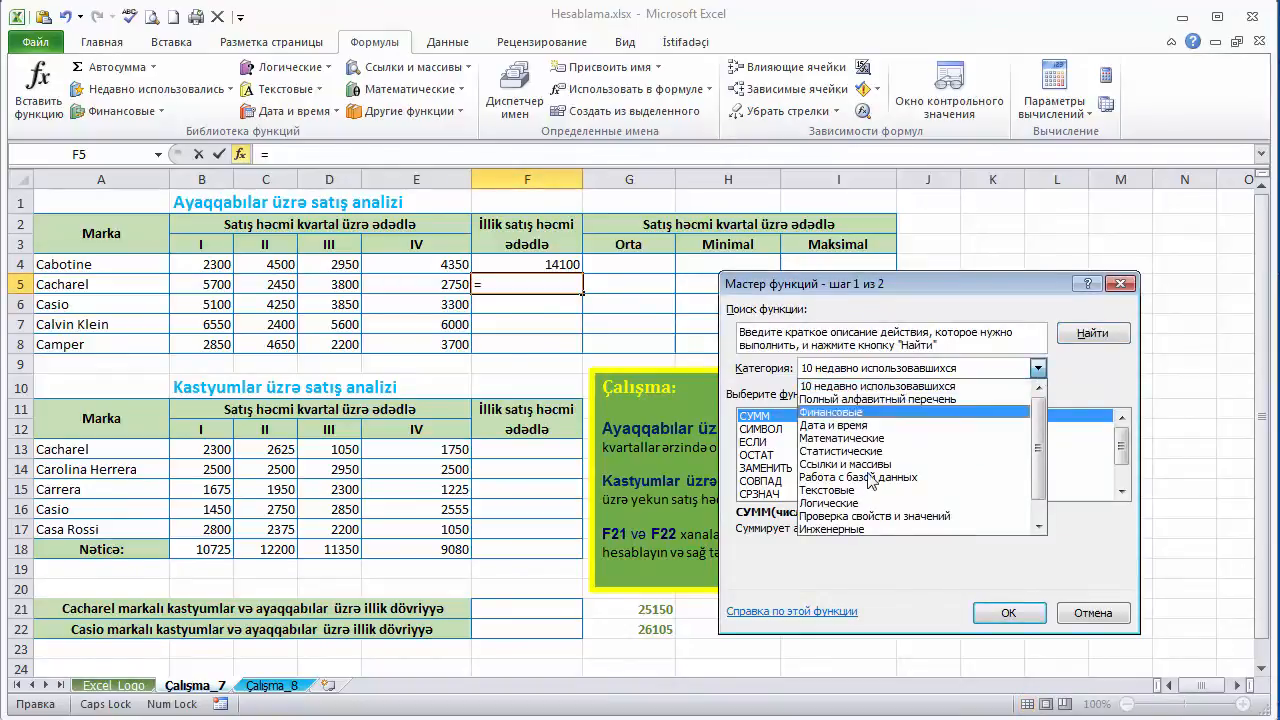
left_click(864, 441)
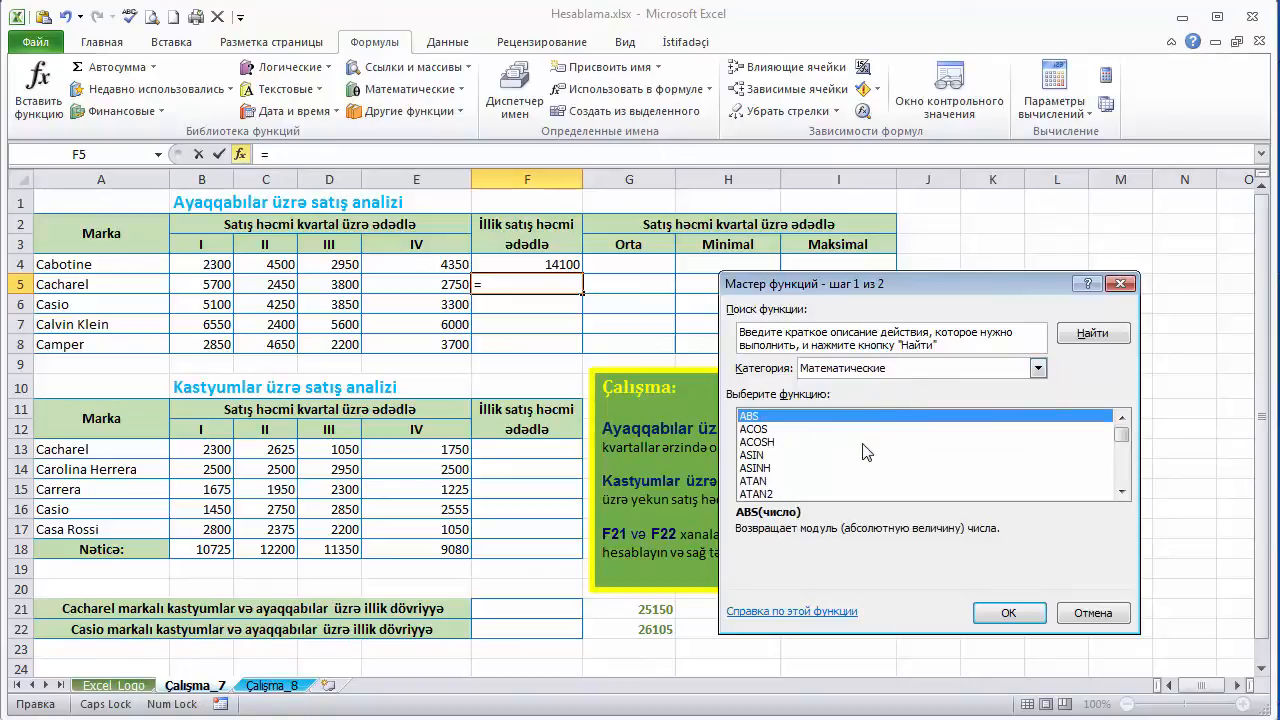
scroll(1040, 440, "down", 4)
scroll(1040, 440, "down", 5)
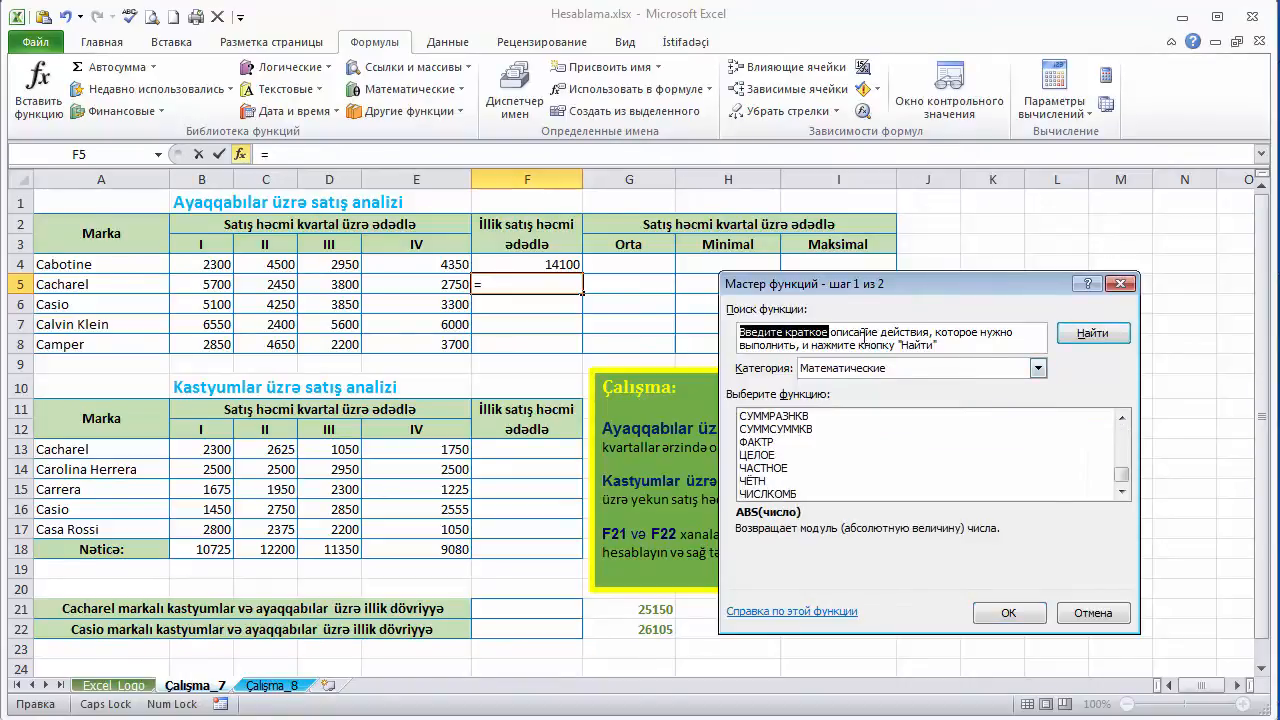
- Replace the function search text with СУММ and search for that function
left_click(864, 334)
left_click_drag(742, 336, 961, 346)
left_click(961, 346)
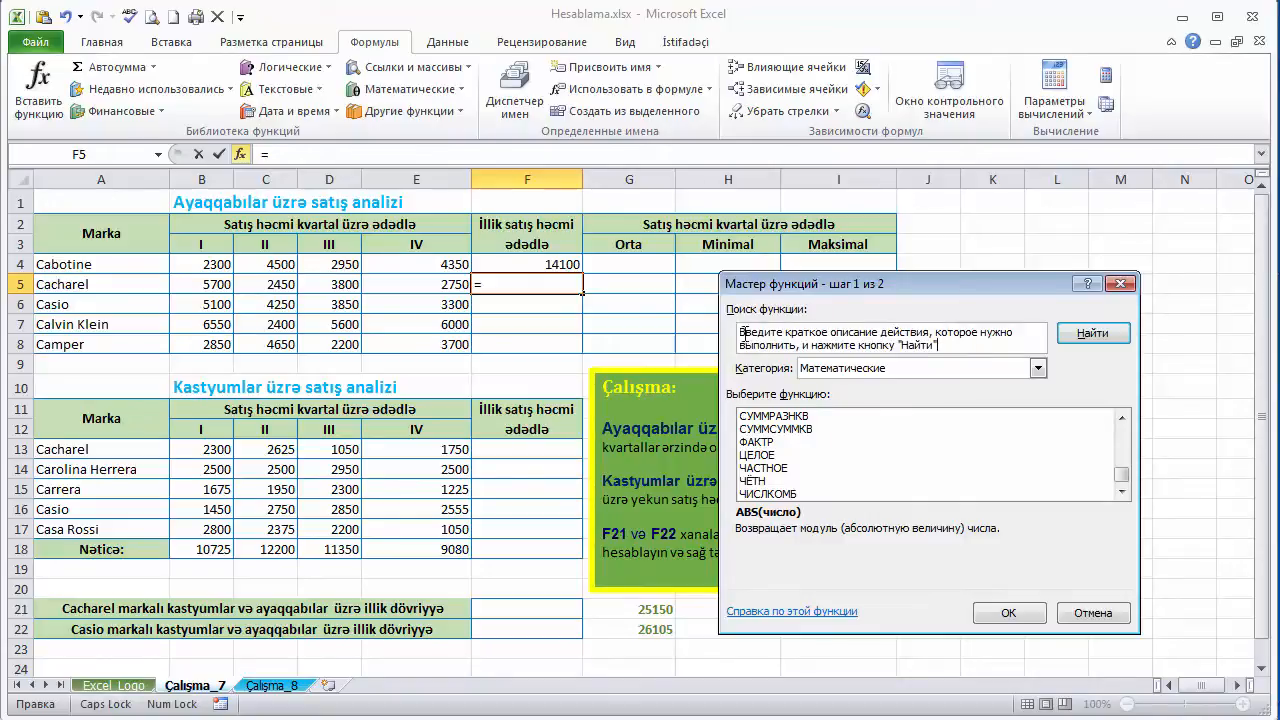
left_click_drag(741, 333, 930, 350)
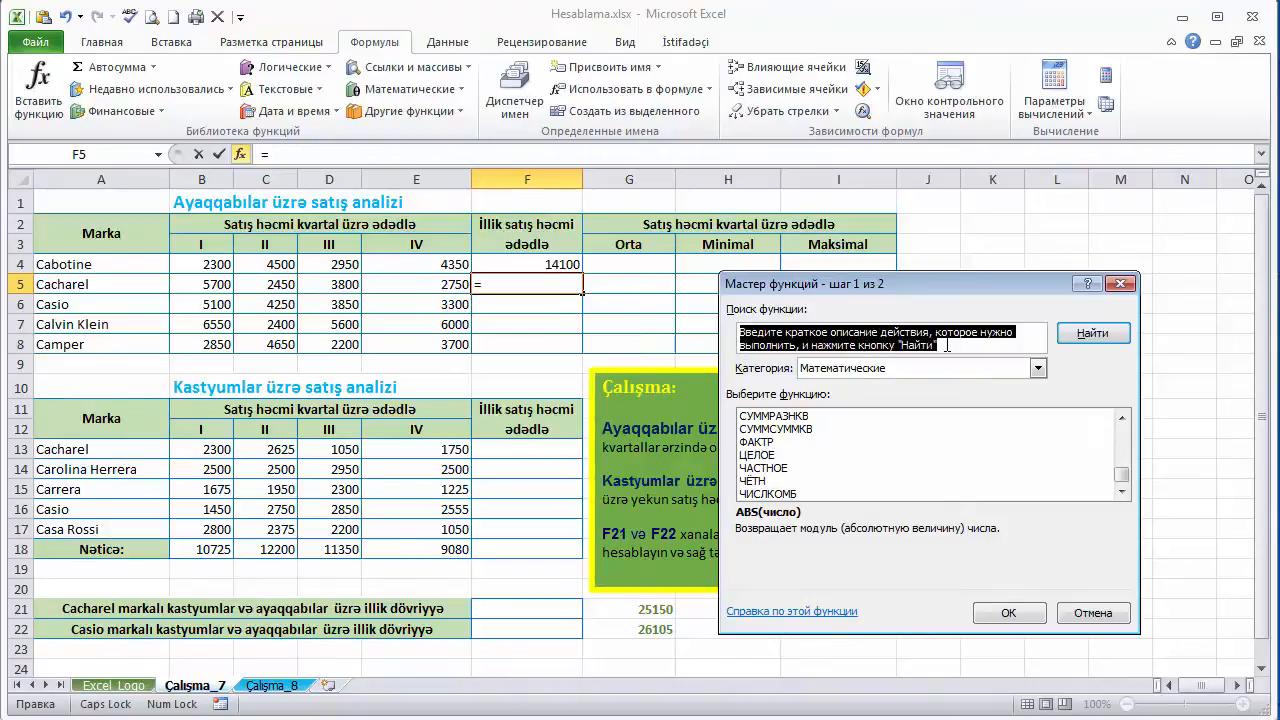
key("Delete")
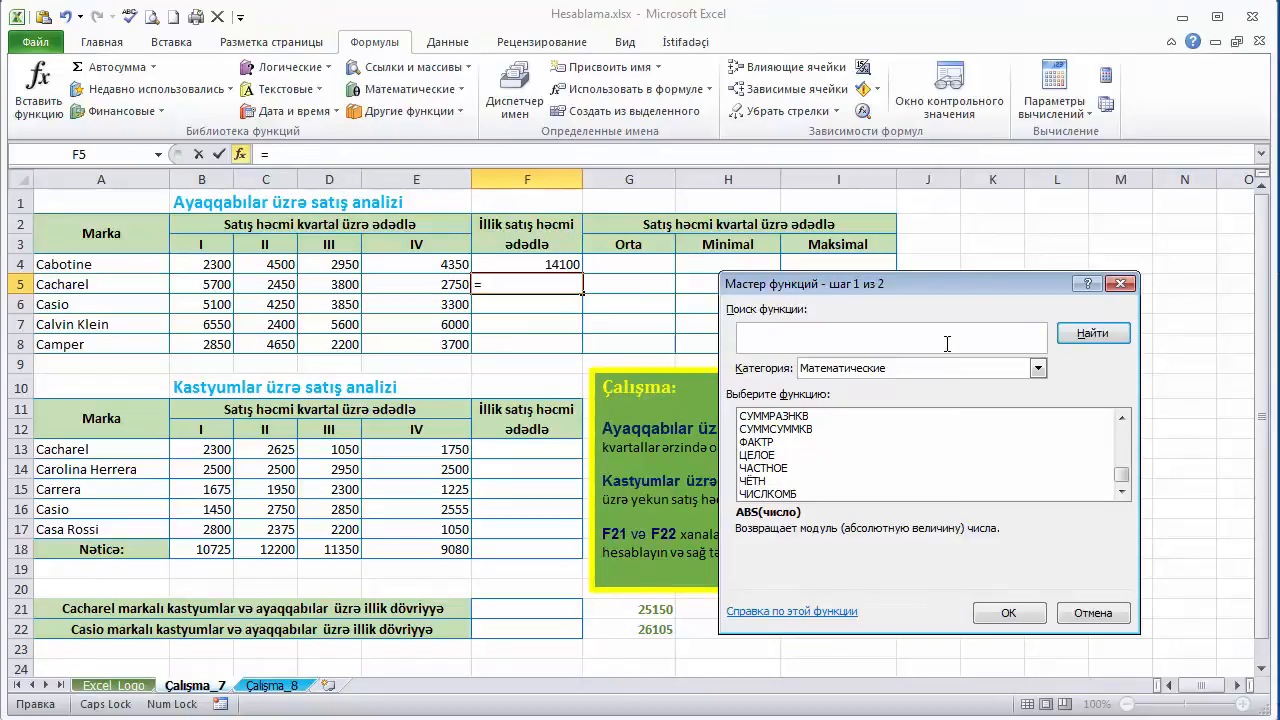
type("СУММ")
left_click(1088, 338)
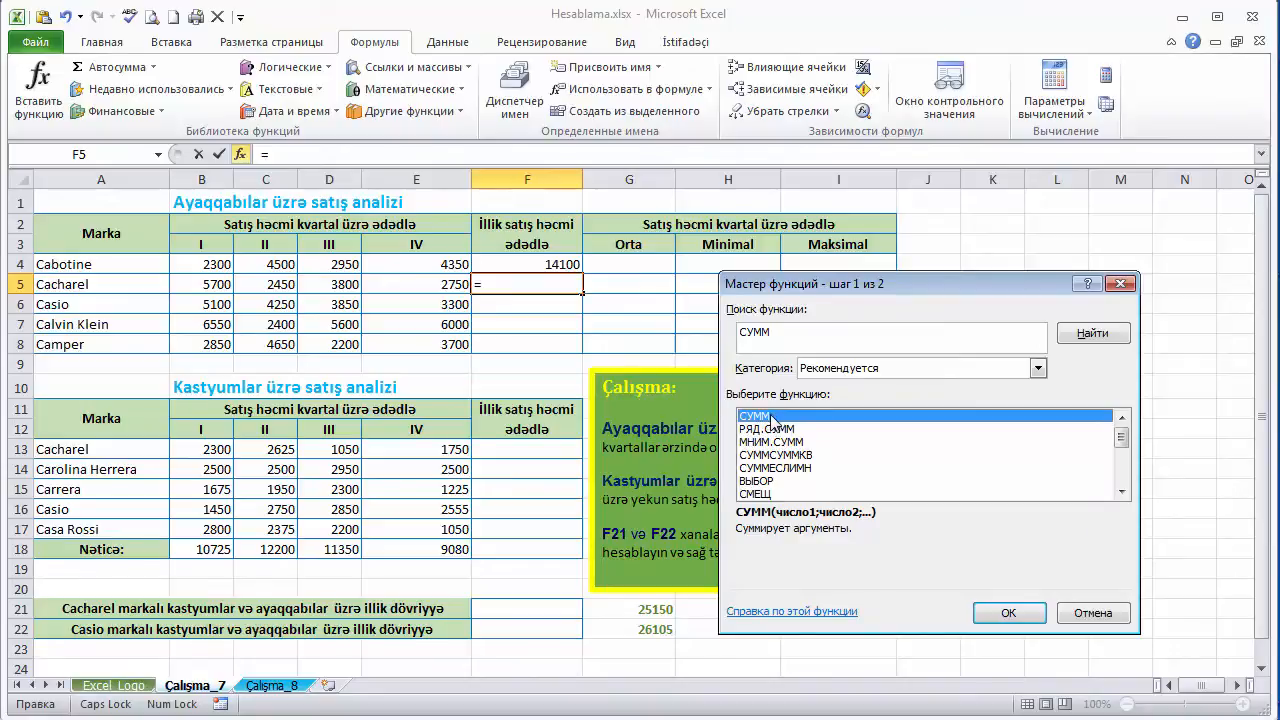
- Try СУММ in F5 with B5:E5 as the first argument and B7:E7 as the second, then cancel the formula
left_click(1028, 614)
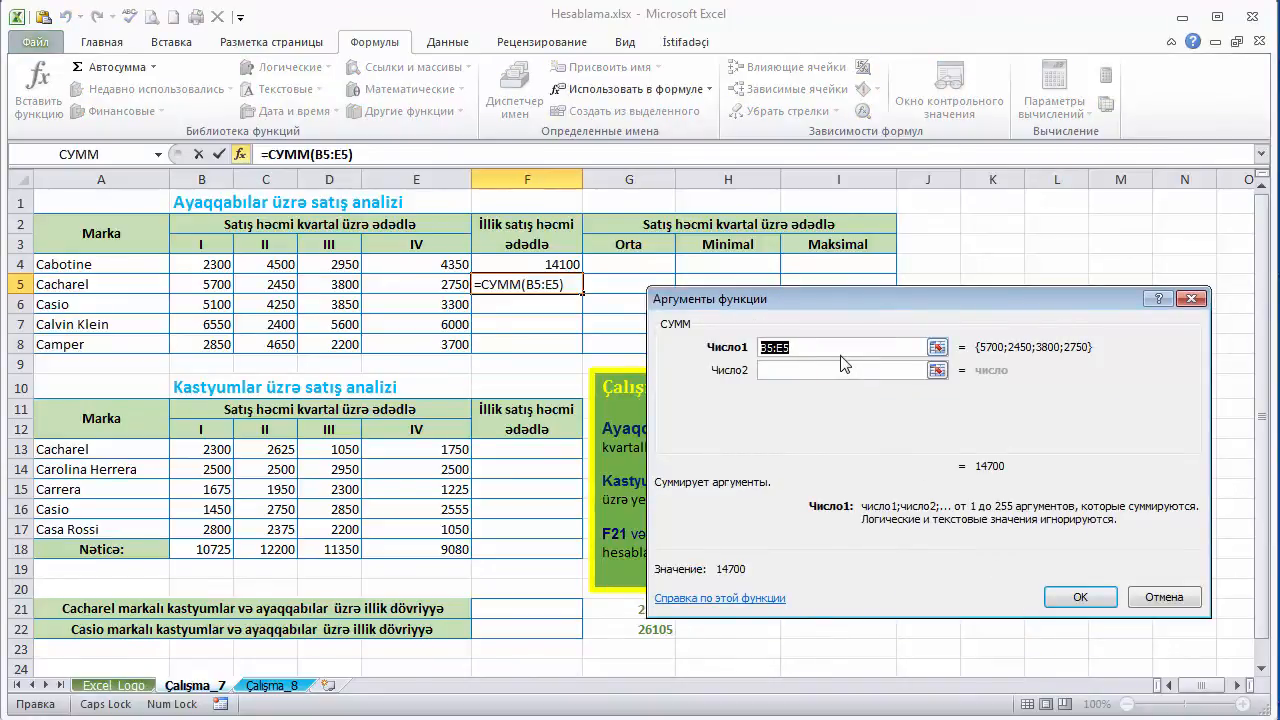
left_click_drag(833, 302, 894, 251)
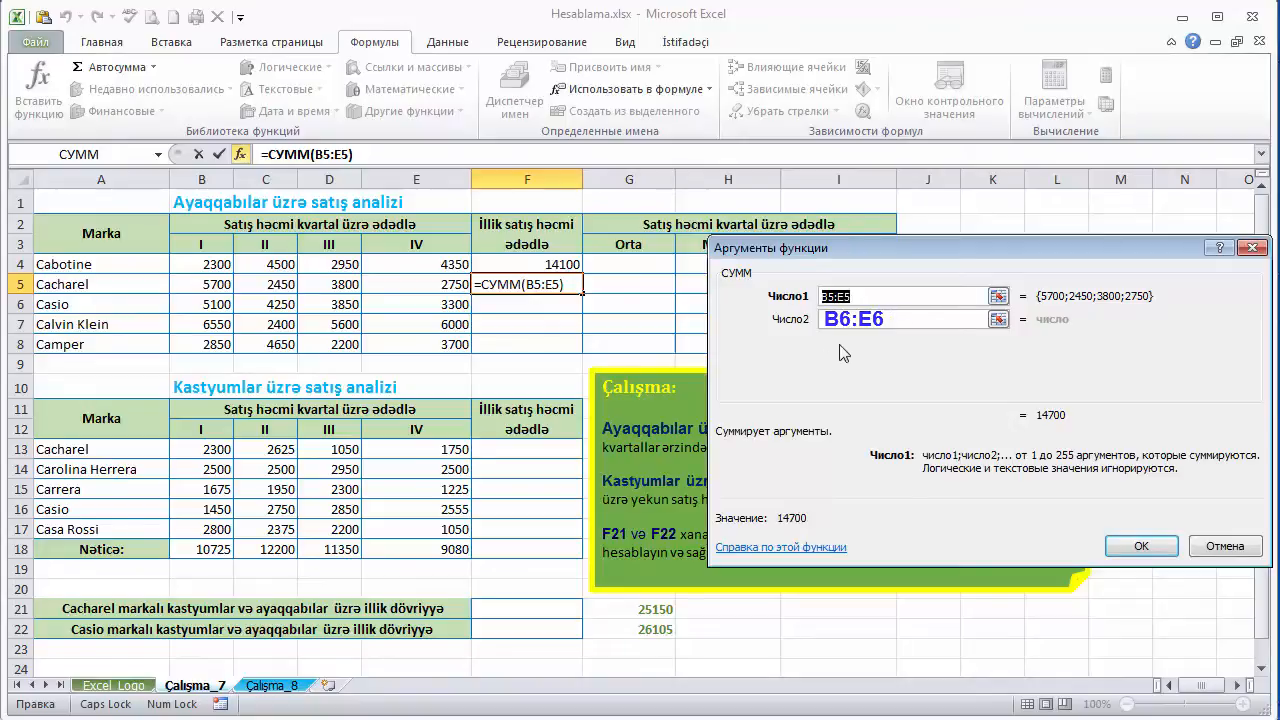
left_click(855, 320)
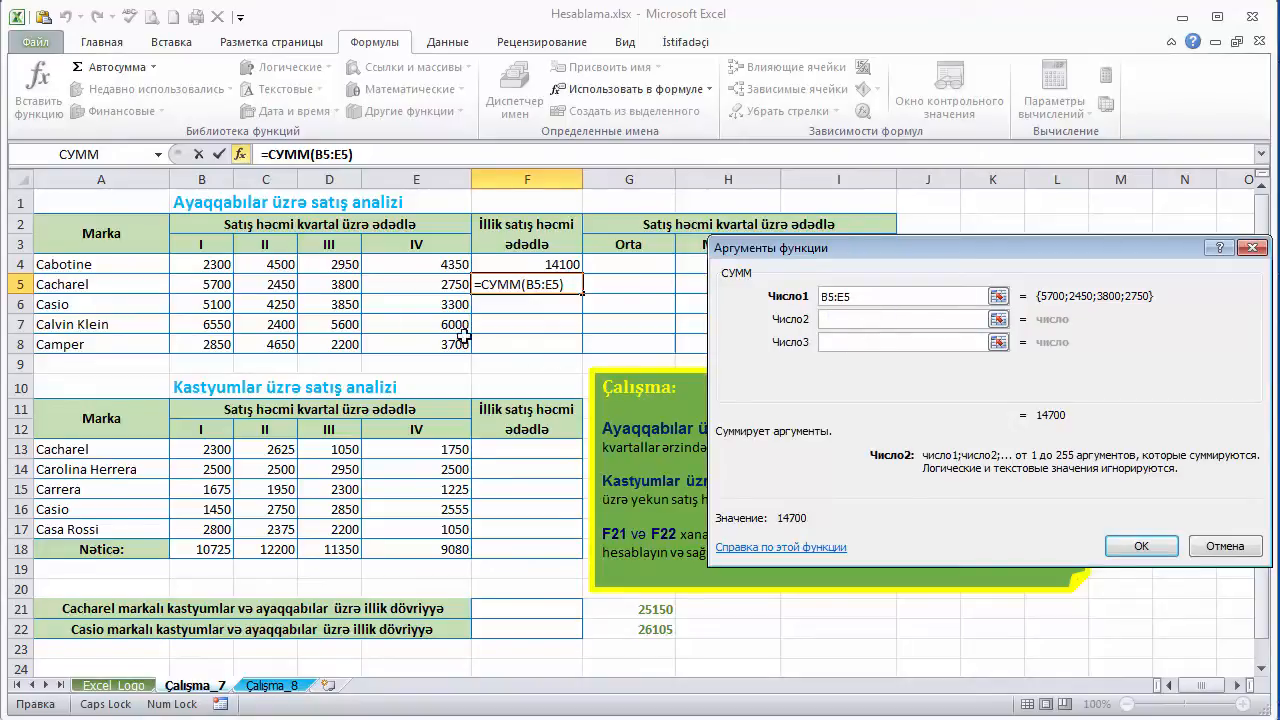
left_click_drag(196, 323, 438, 321)
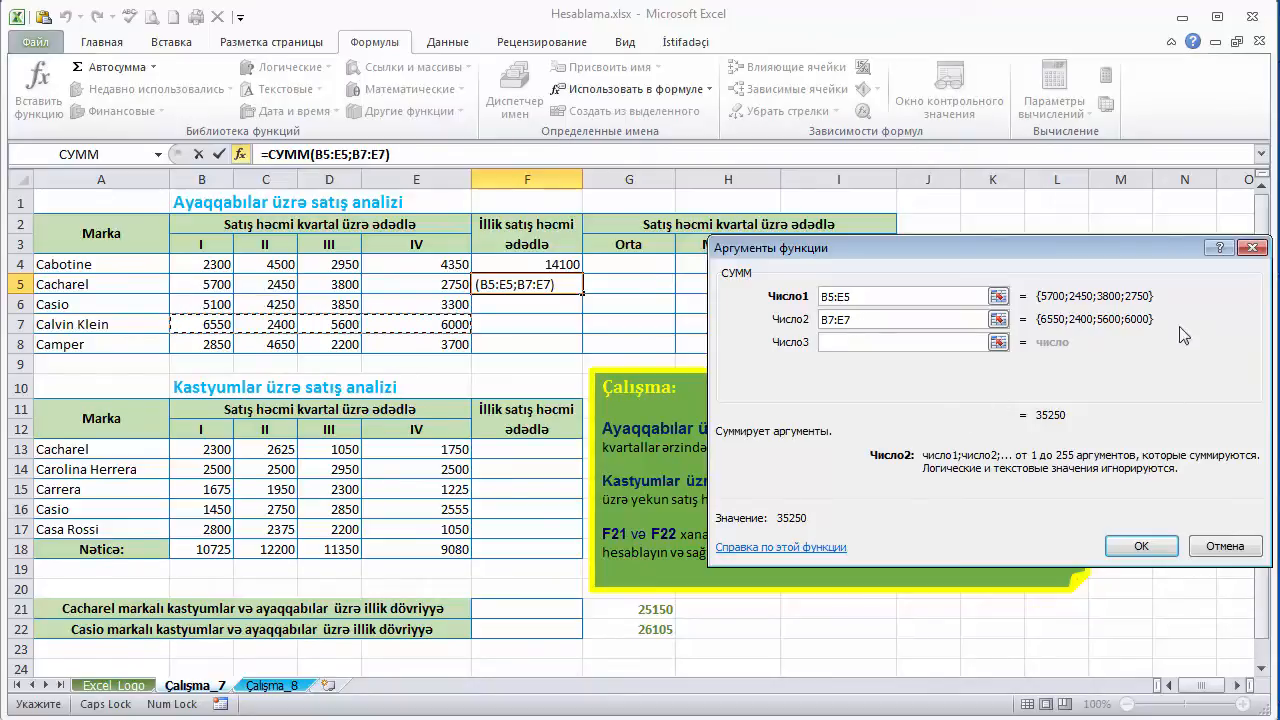
left_click(1251, 248)
- Clear F4 and enter Cabotine's annual sales total there again as an AutoSum of B4:E4
left_click(510, 265)
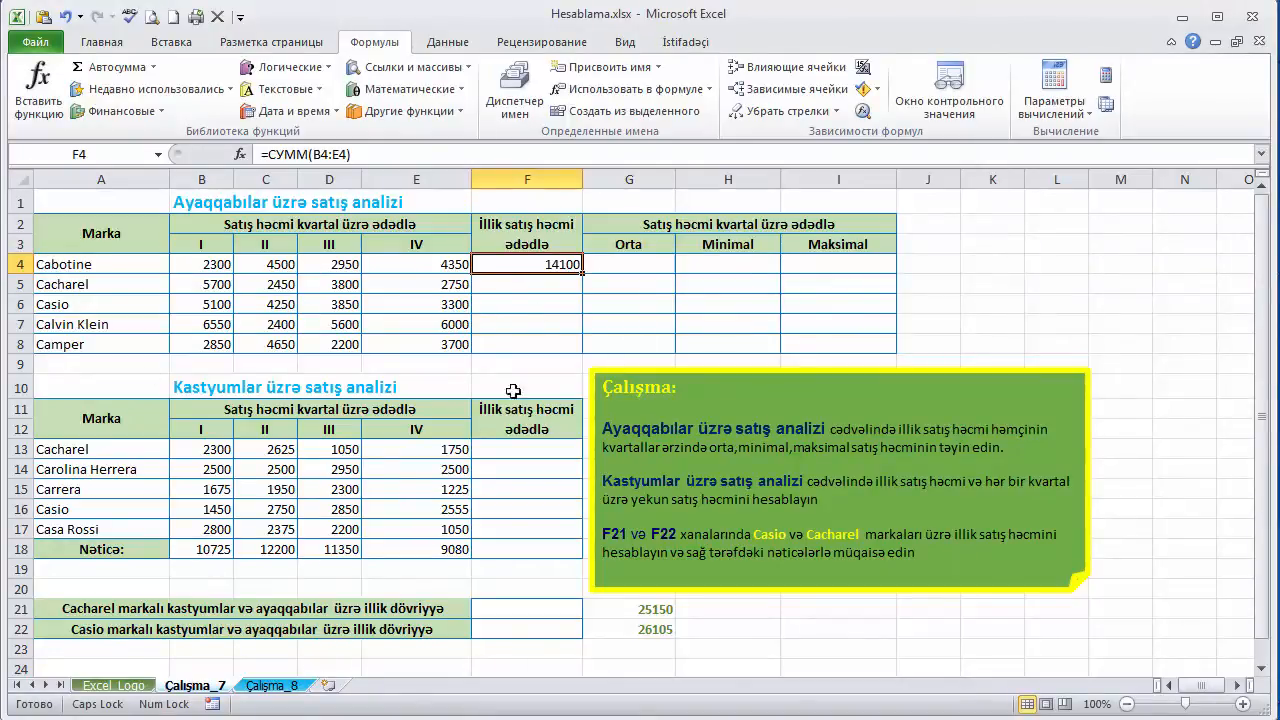
key("Delete")
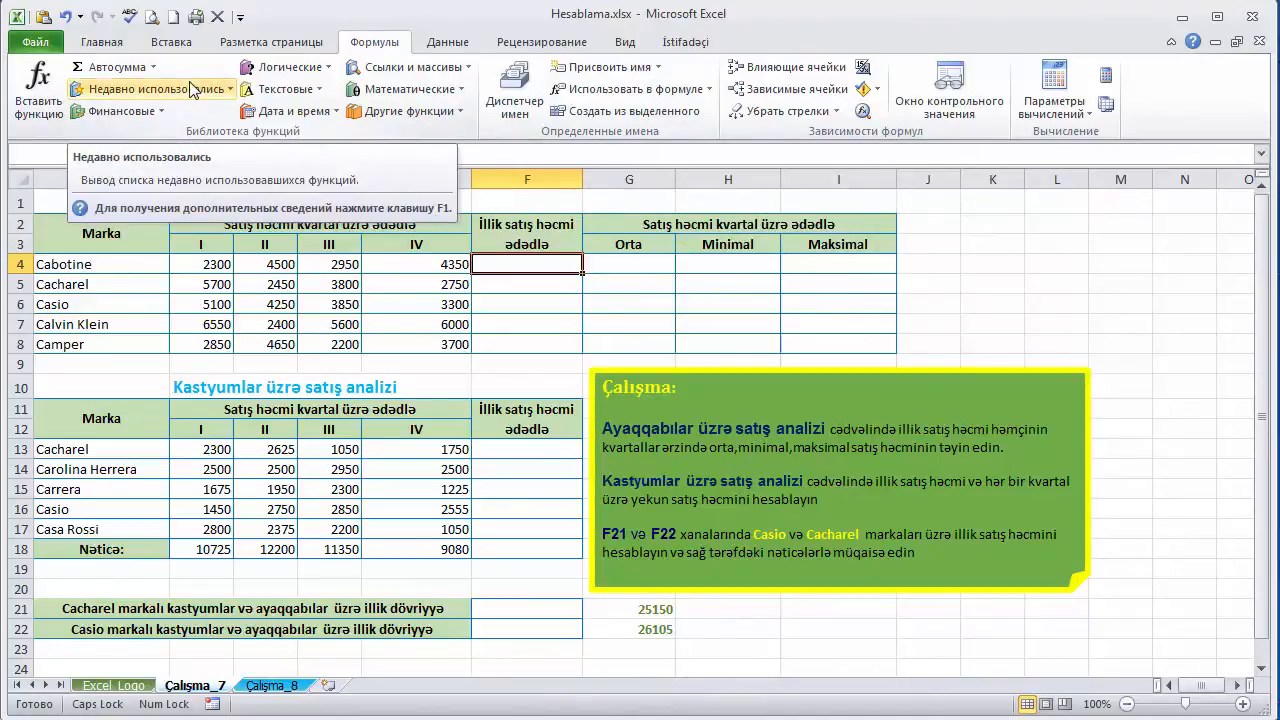
left_click(152, 68)
left_click(153, 69)
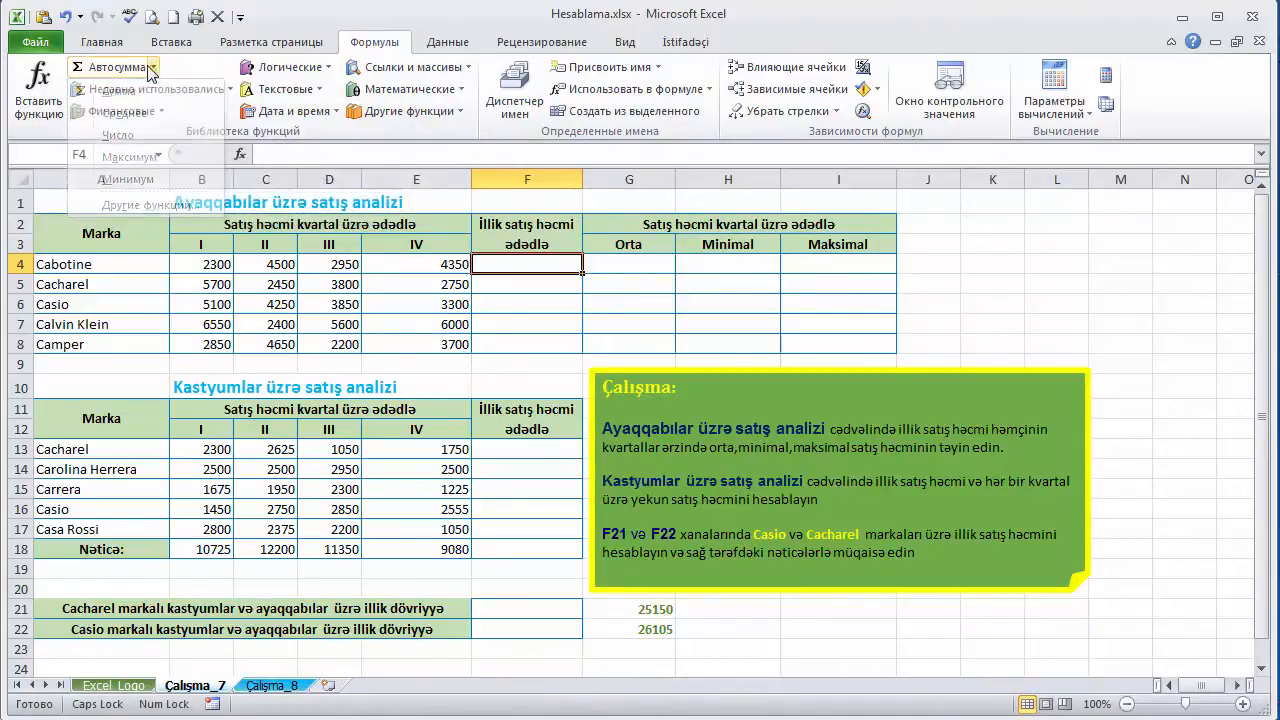
left_click(153, 69)
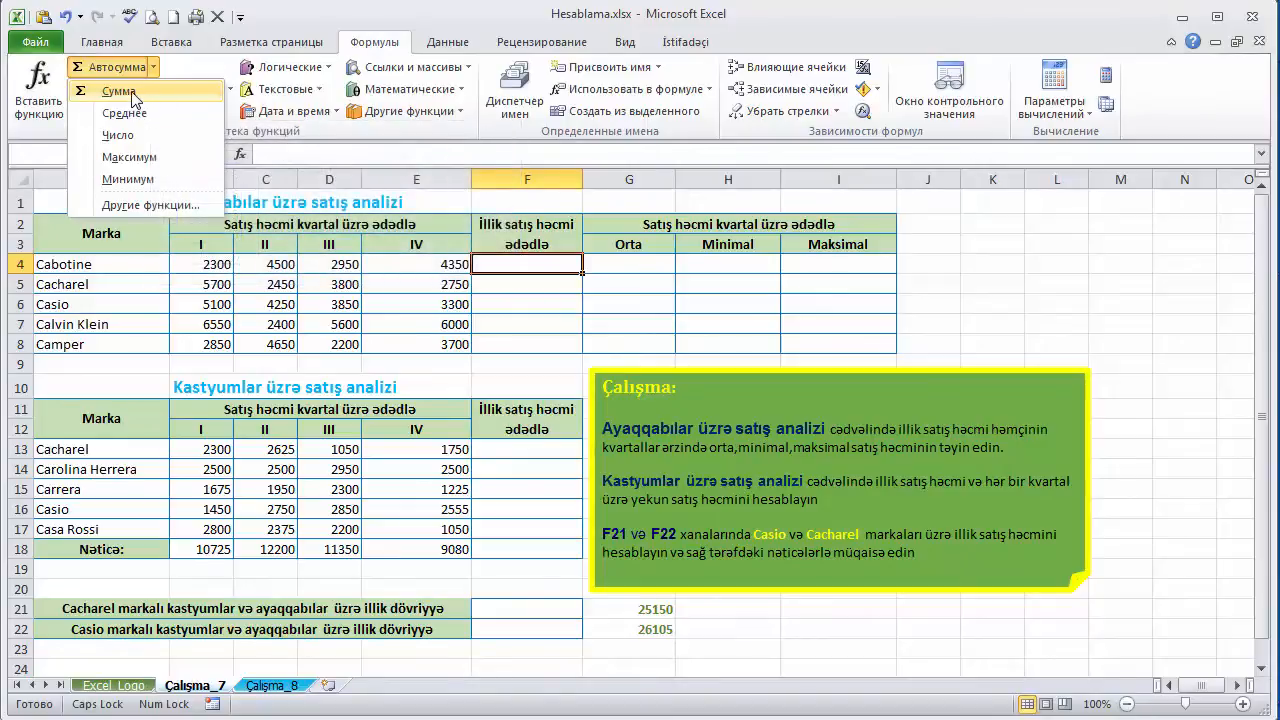
left_click(128, 72)
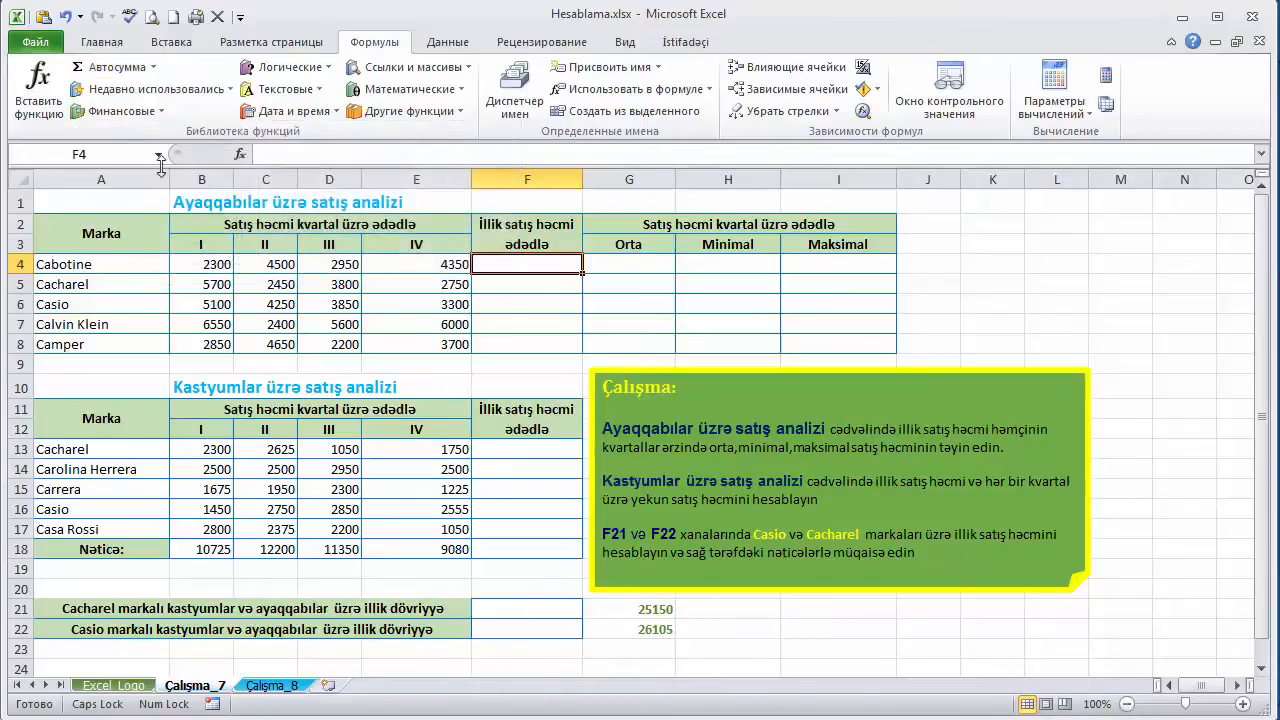
left_click(118, 73)
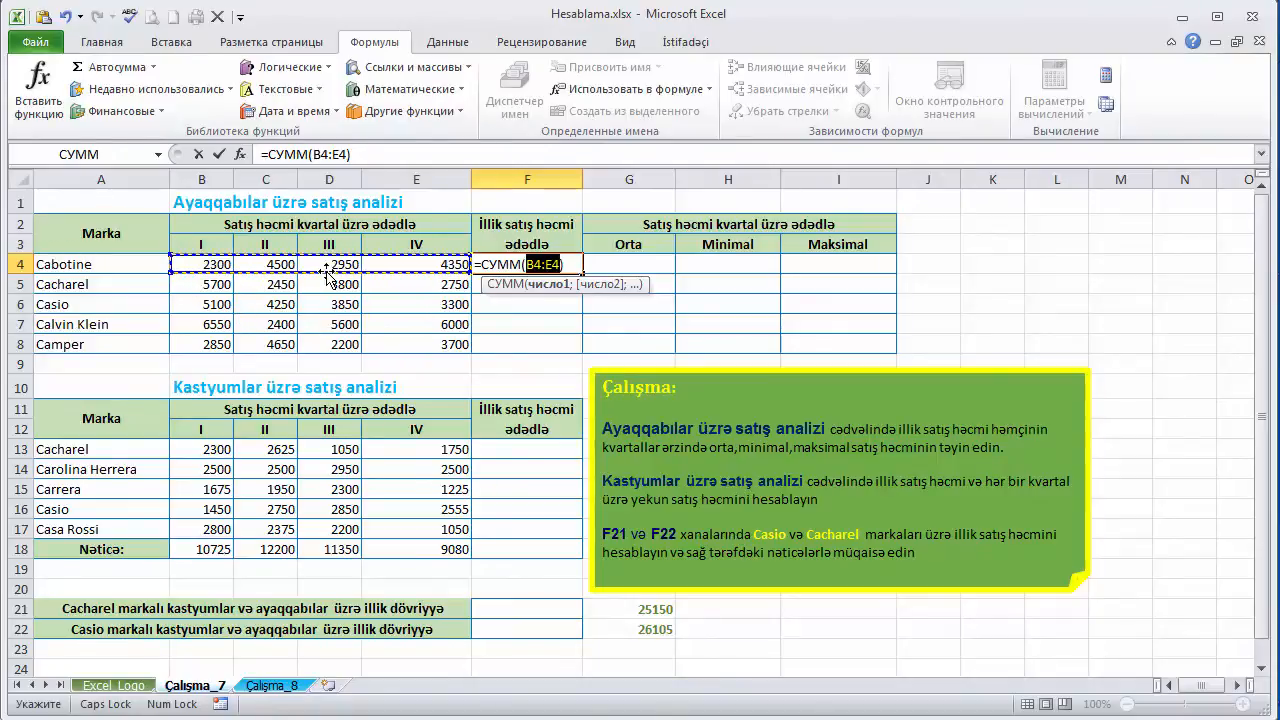
key("Return")
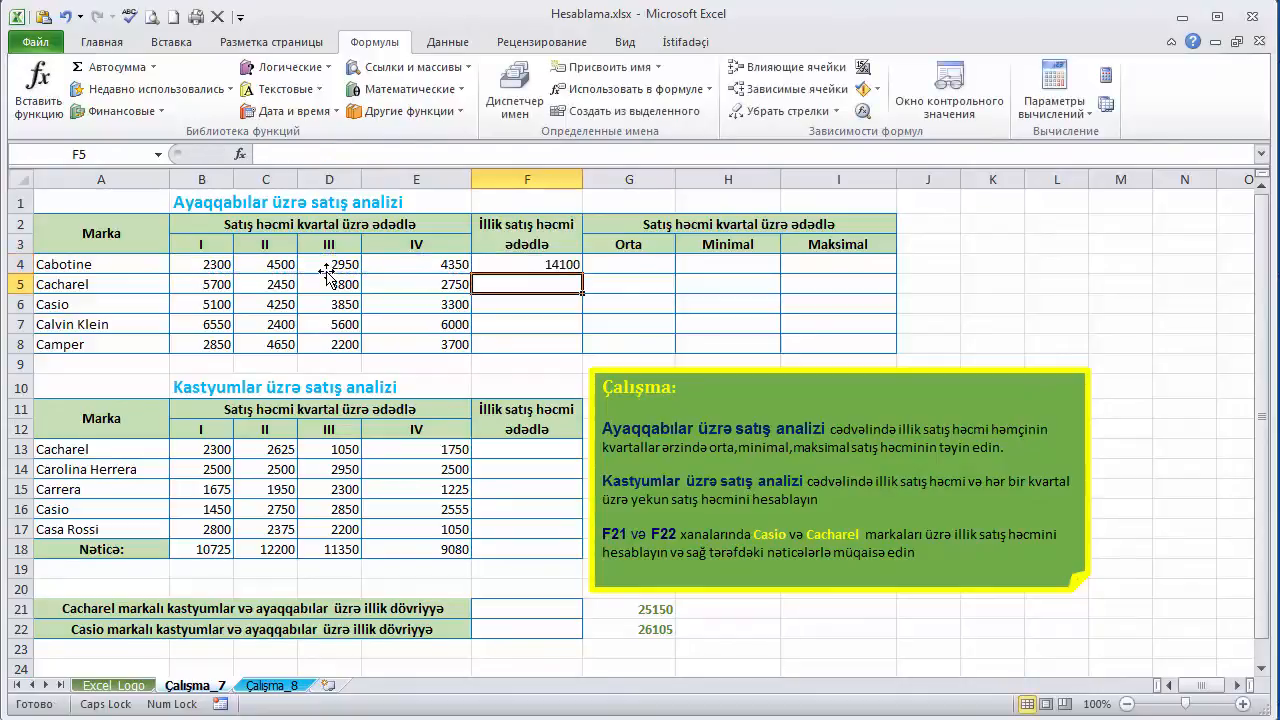
- Check the range in F4's sum formula and fill the formula down through F8 for the remaining shoe brands
left_click(531, 264)
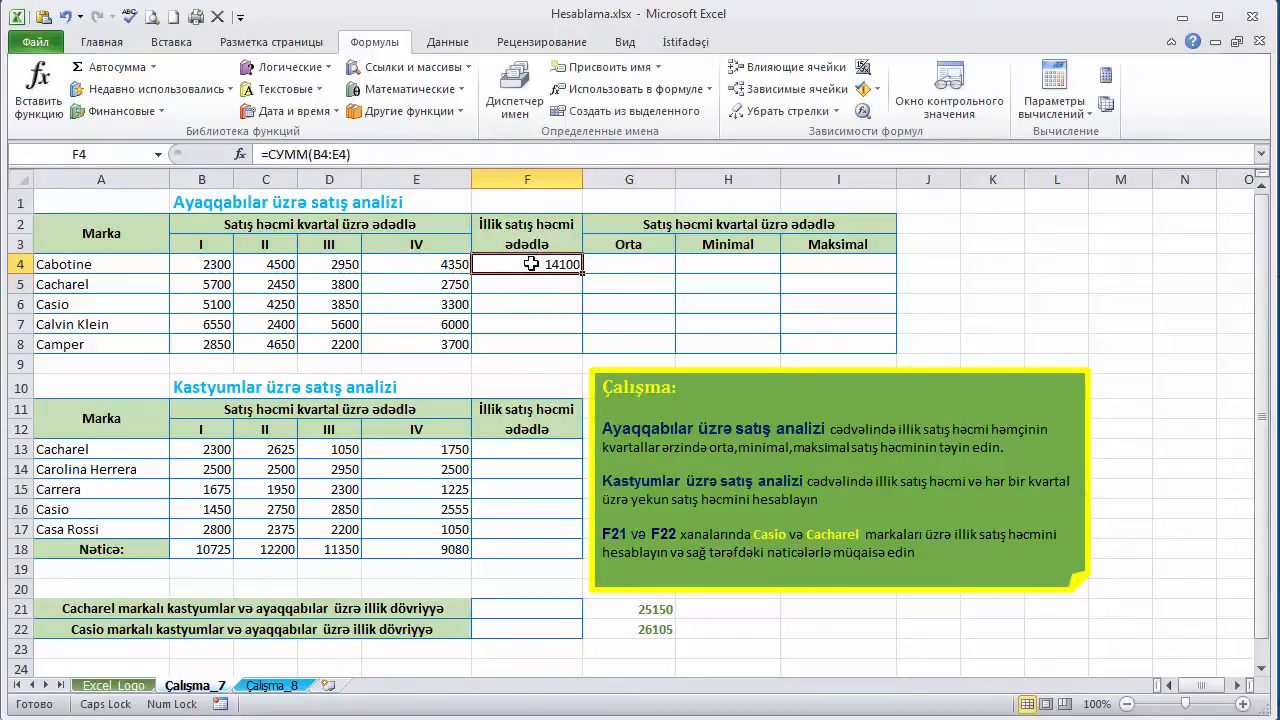
left_click_drag(313, 155, 349, 155)
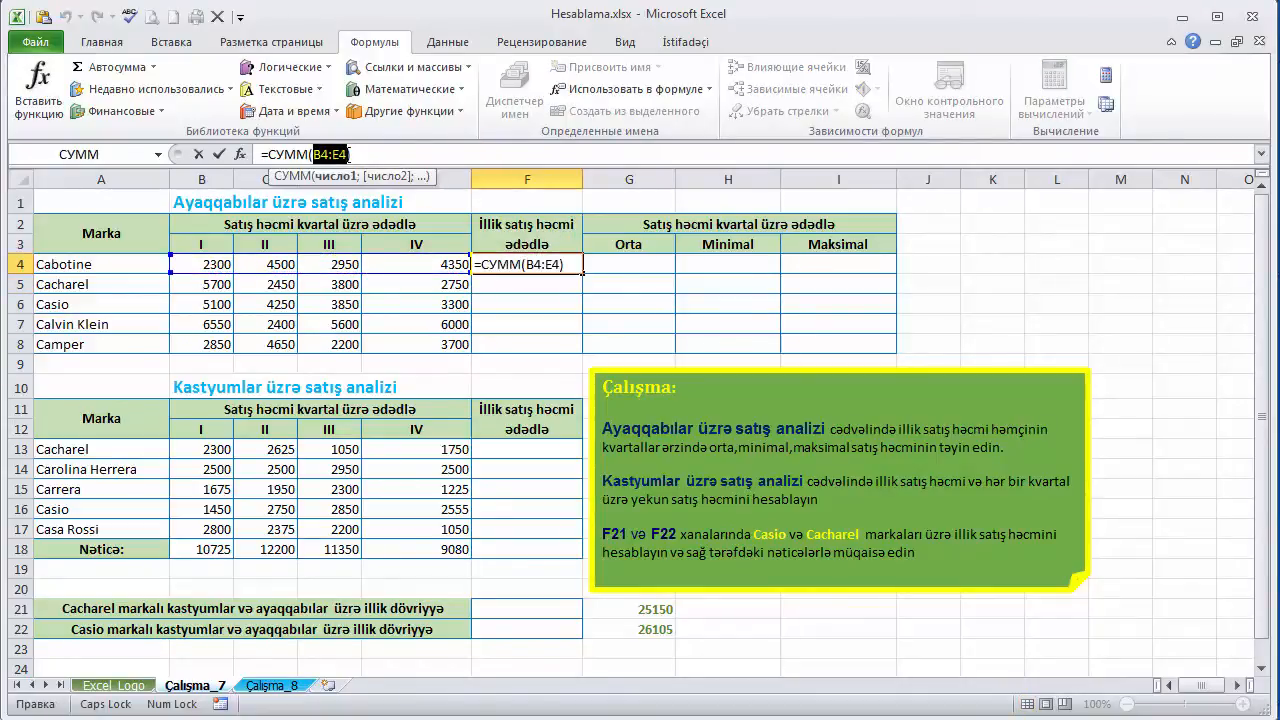
key("Escape")
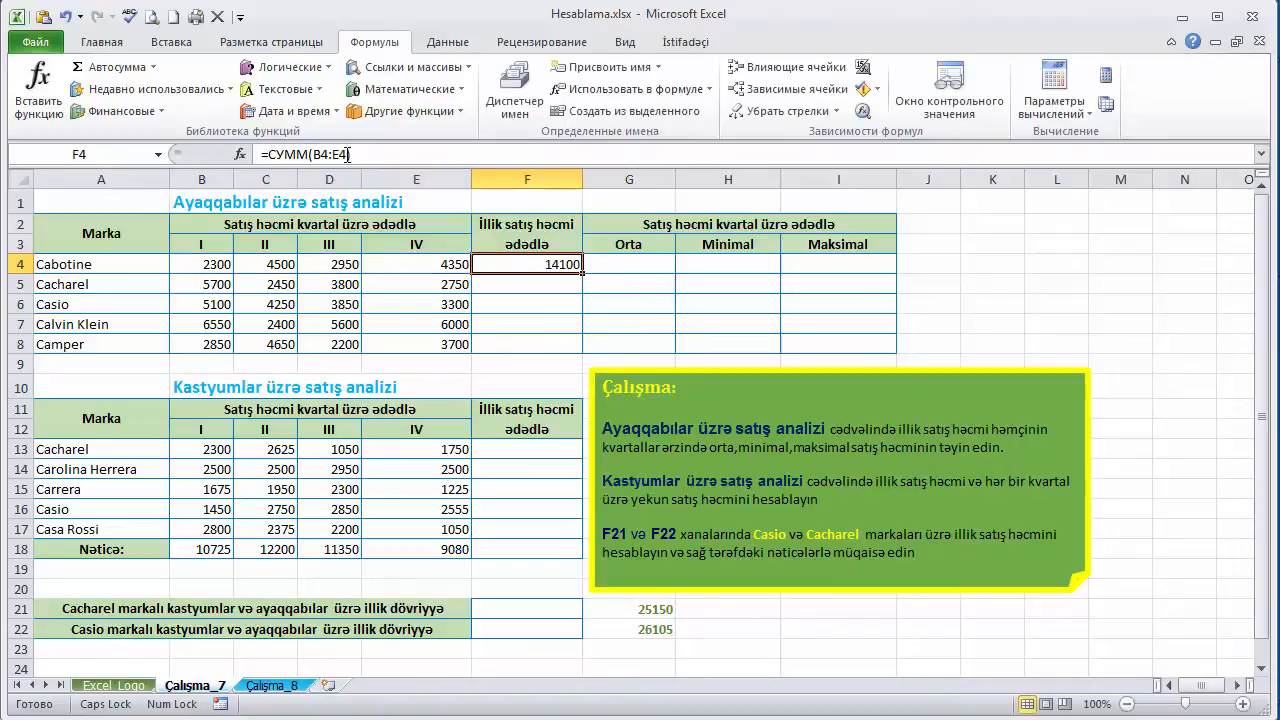
double_click(583, 272)
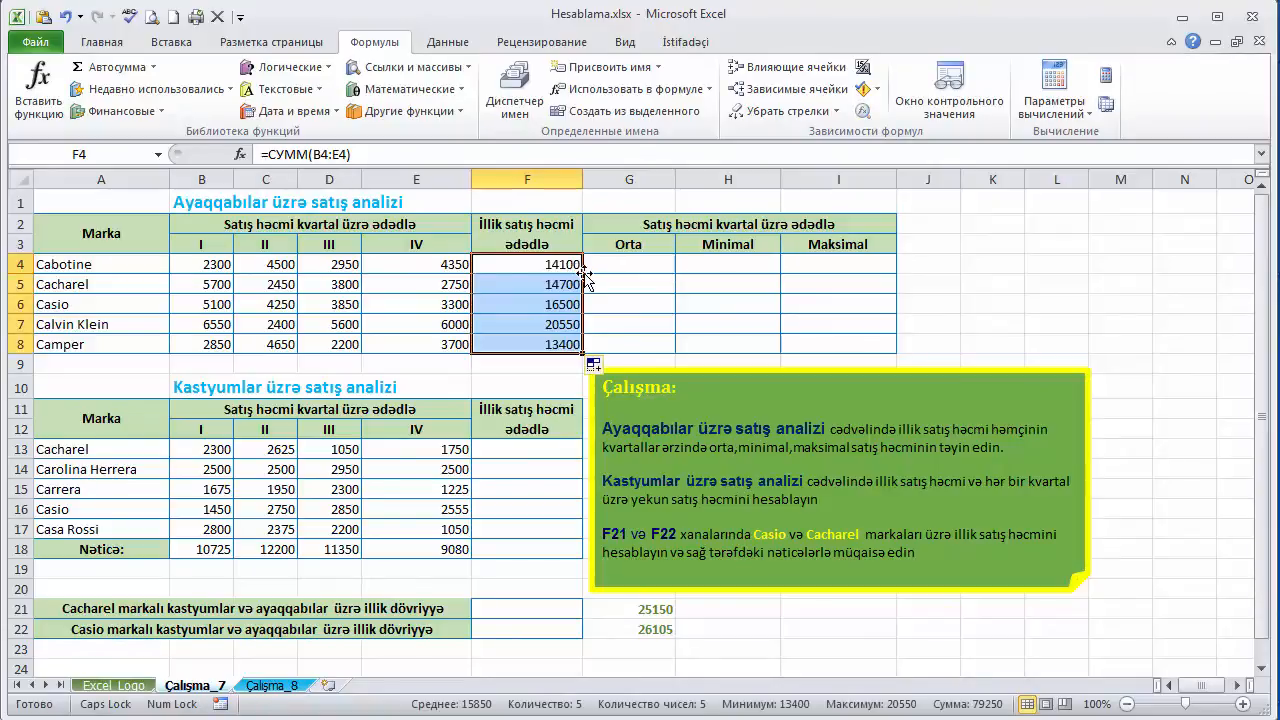
- Insert an AutoSum average (СРЗНАЧ) in G4 for Cabotine and try selecting B4:E4 as its range
left_click(603, 267)
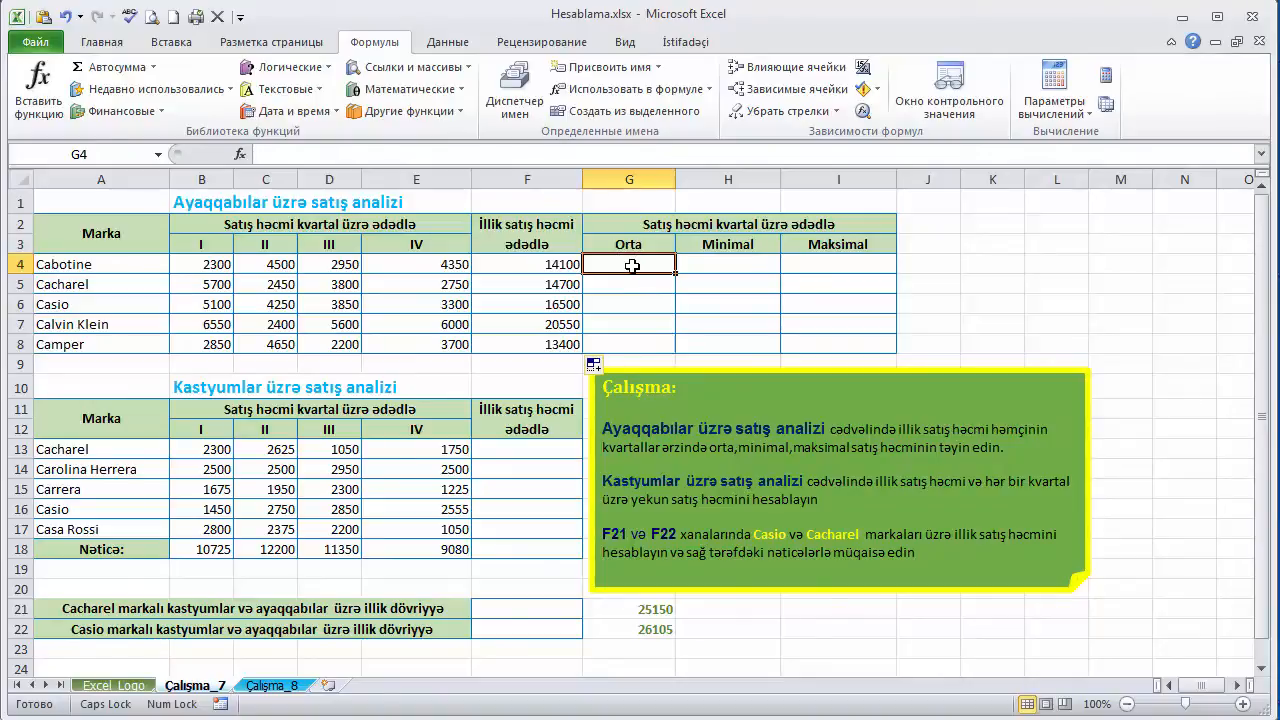
left_click(155, 67)
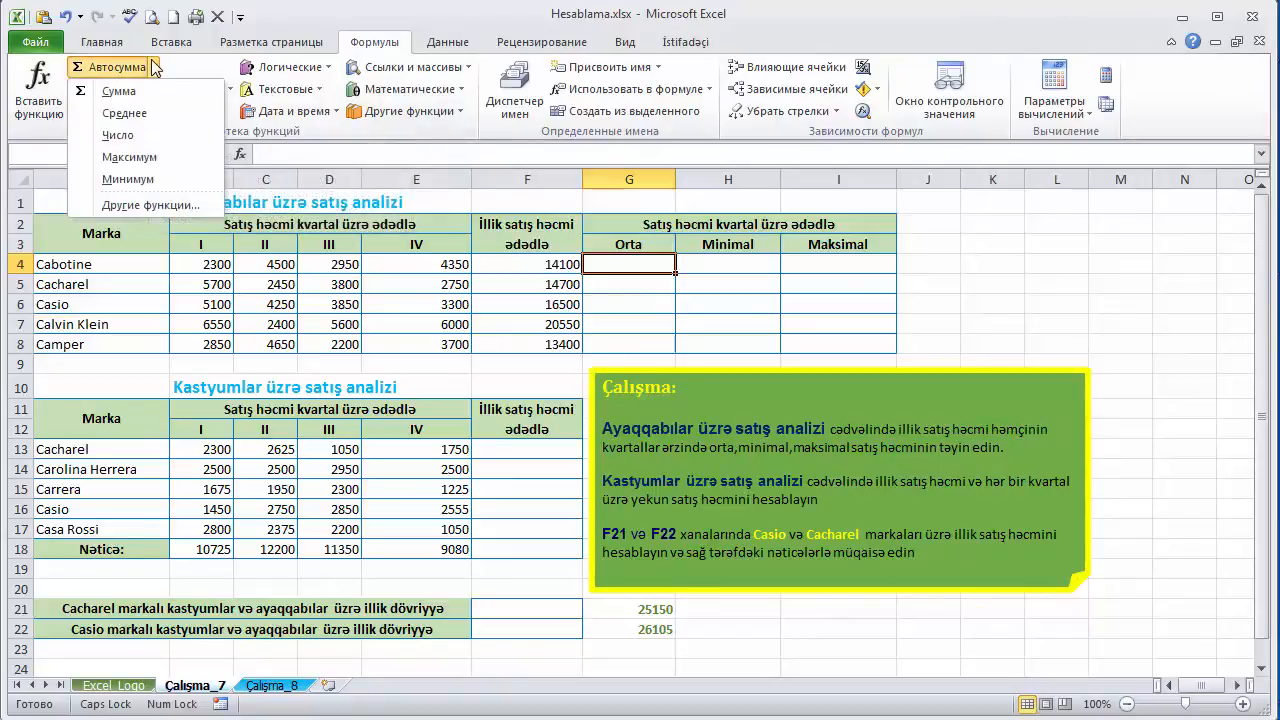
left_click(147, 113)
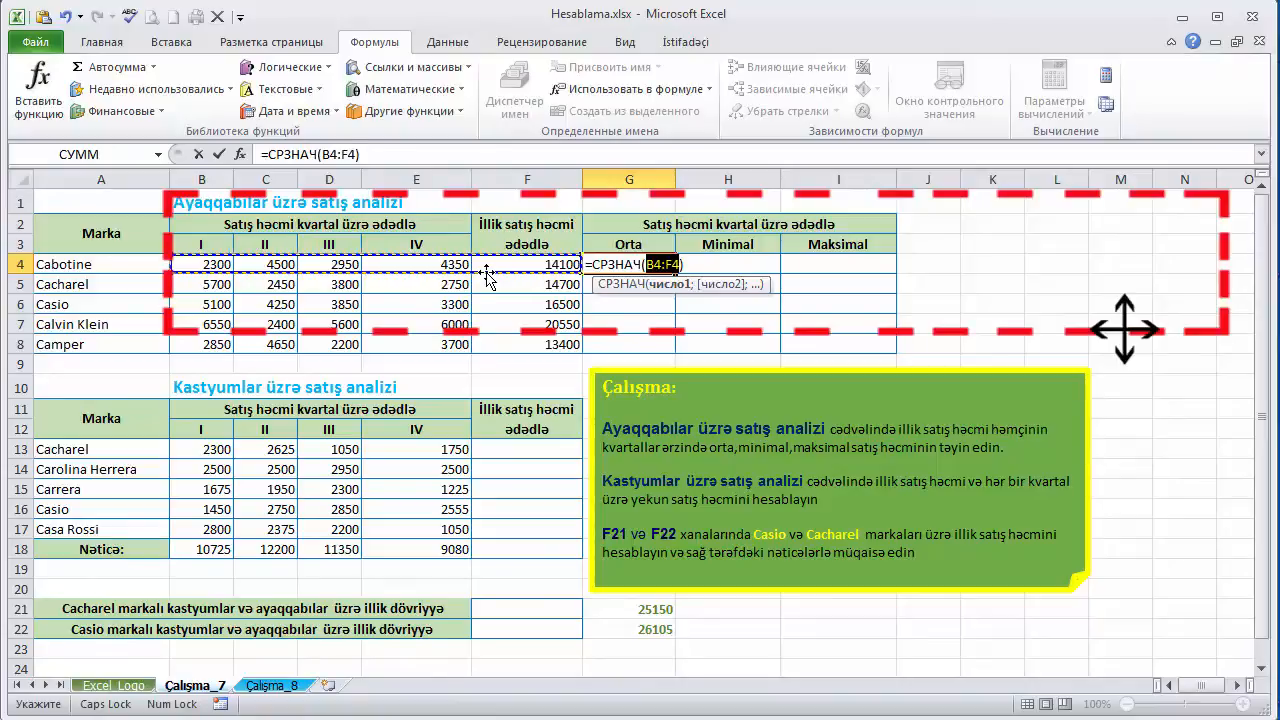
left_click(321, 272)
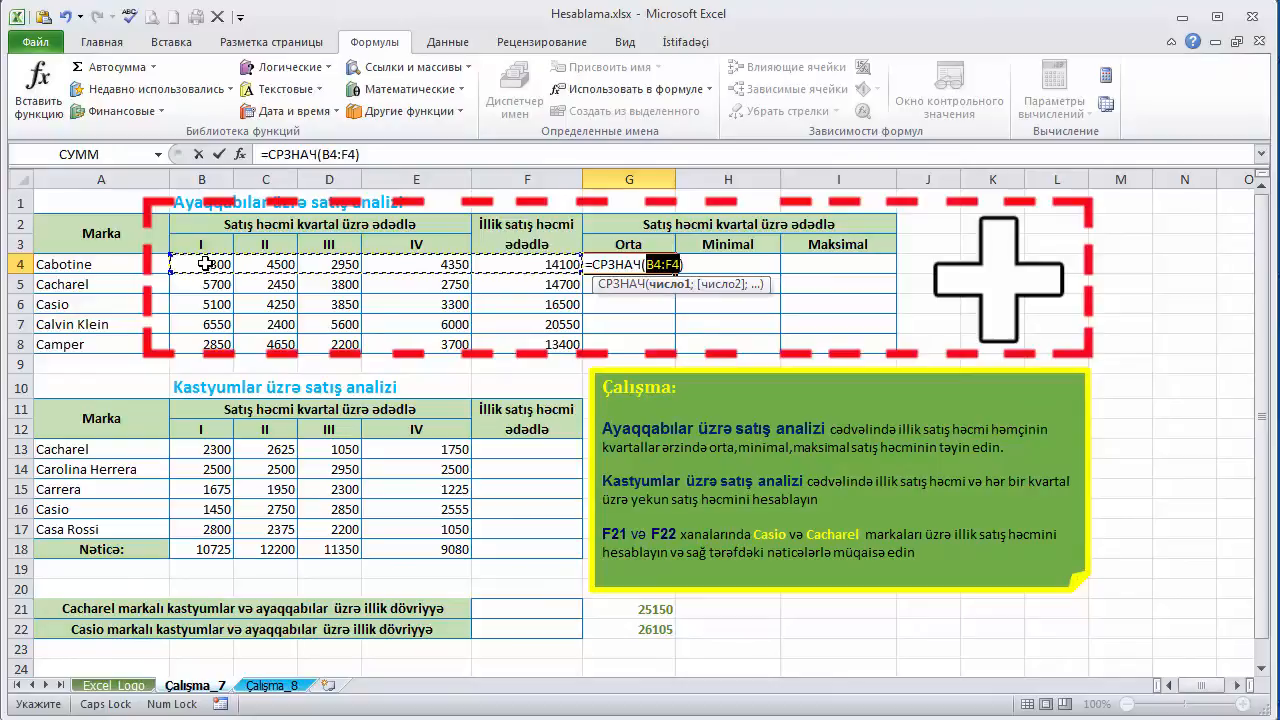
left_click_drag(205, 264, 395, 265)
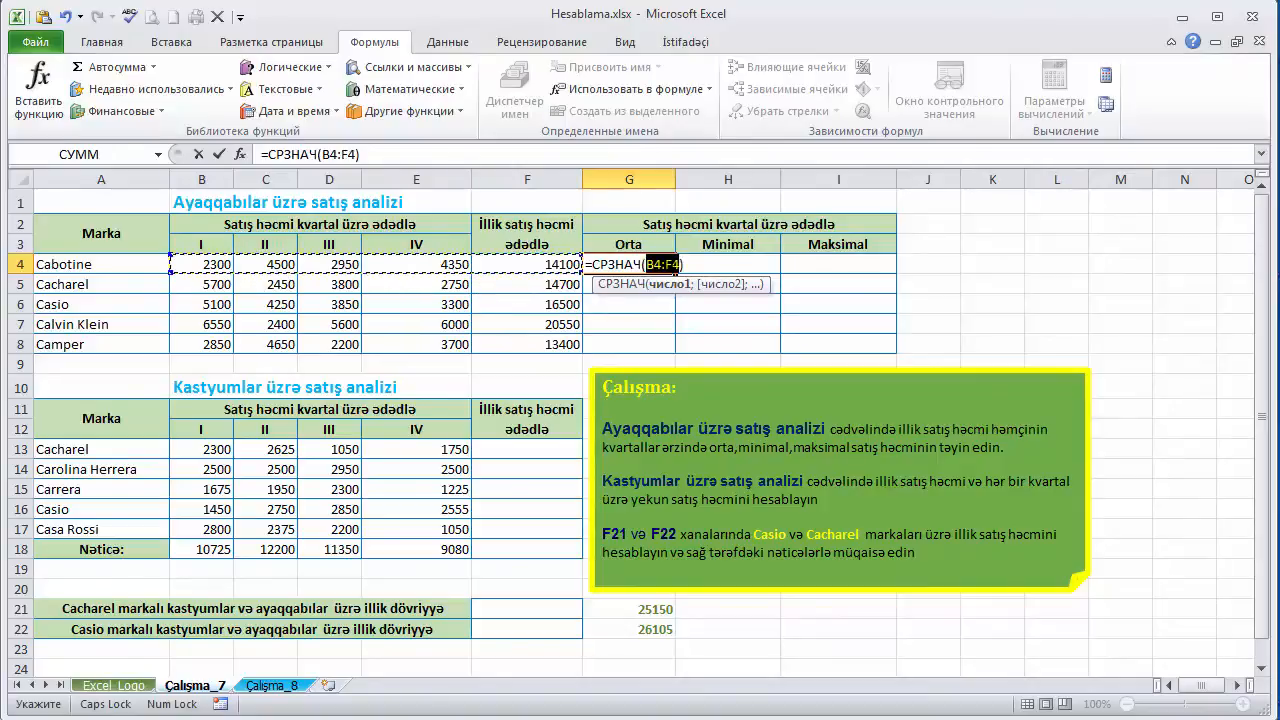
- Correct the range in G4's СРЗНАЧ formula to B4:E4 and enter the formula
left_click(669, 260)
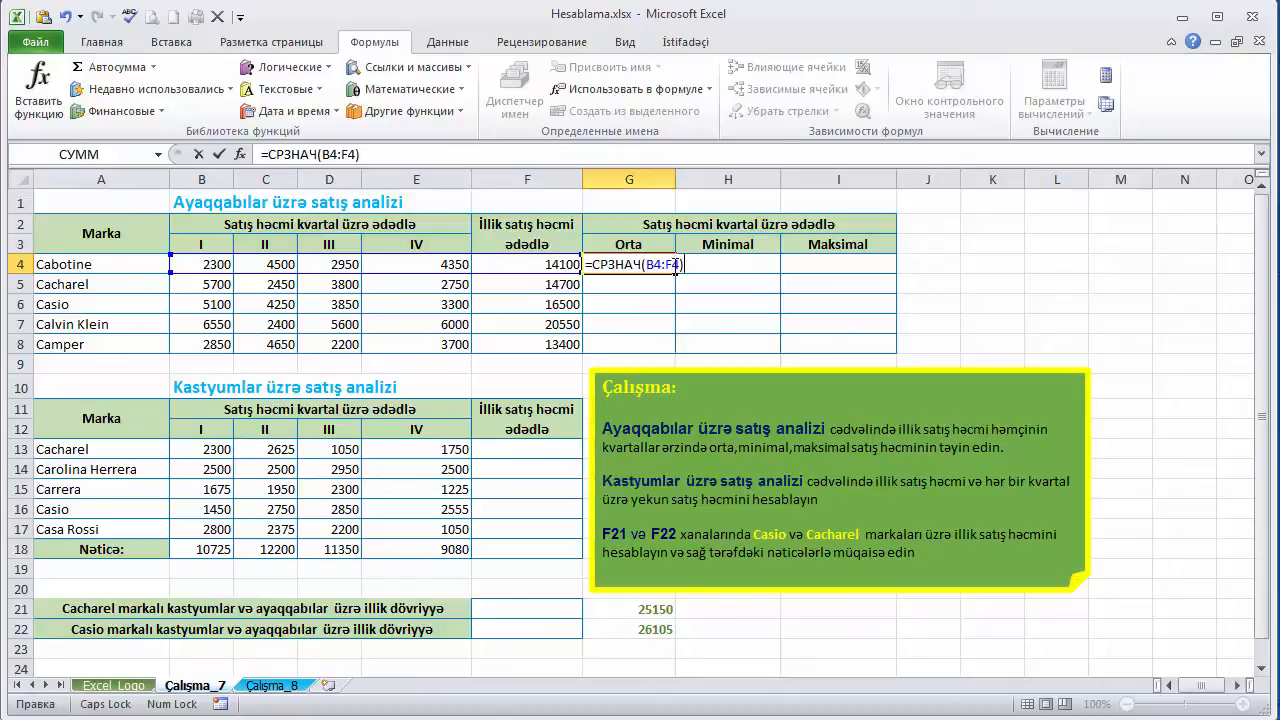
left_click(676, 264)
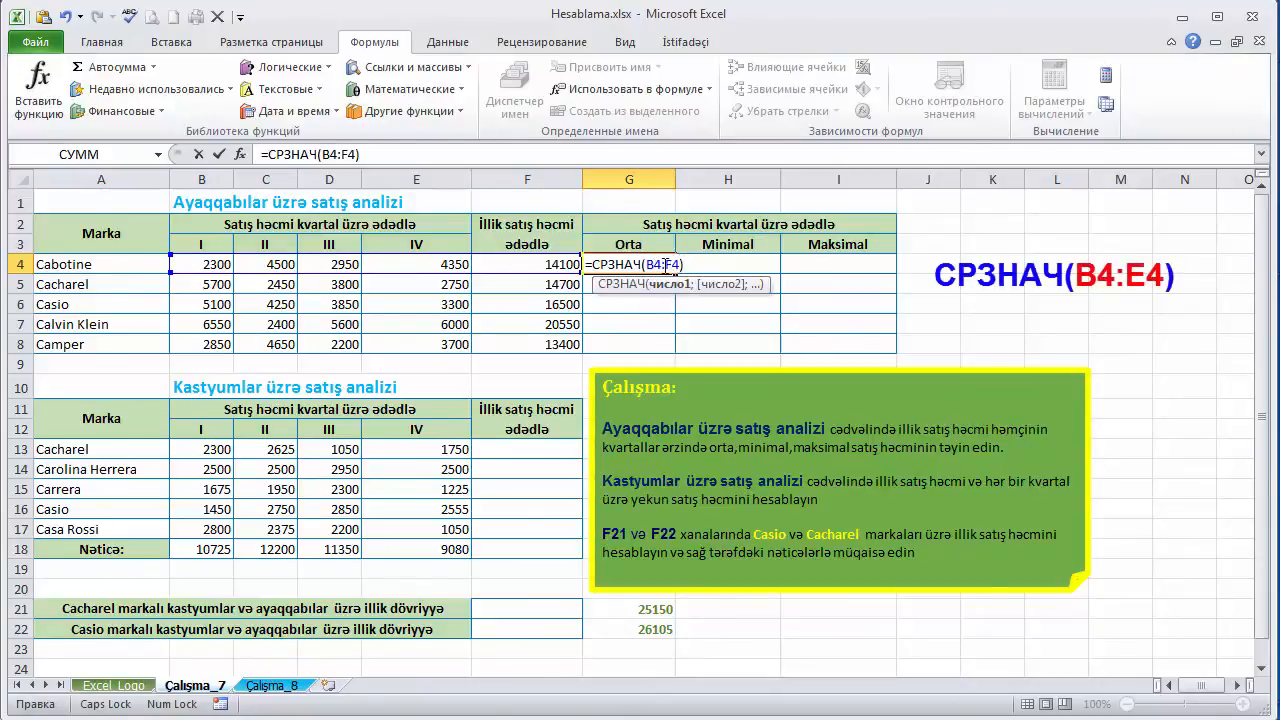
key("BackSpace")
key("BackSpace")
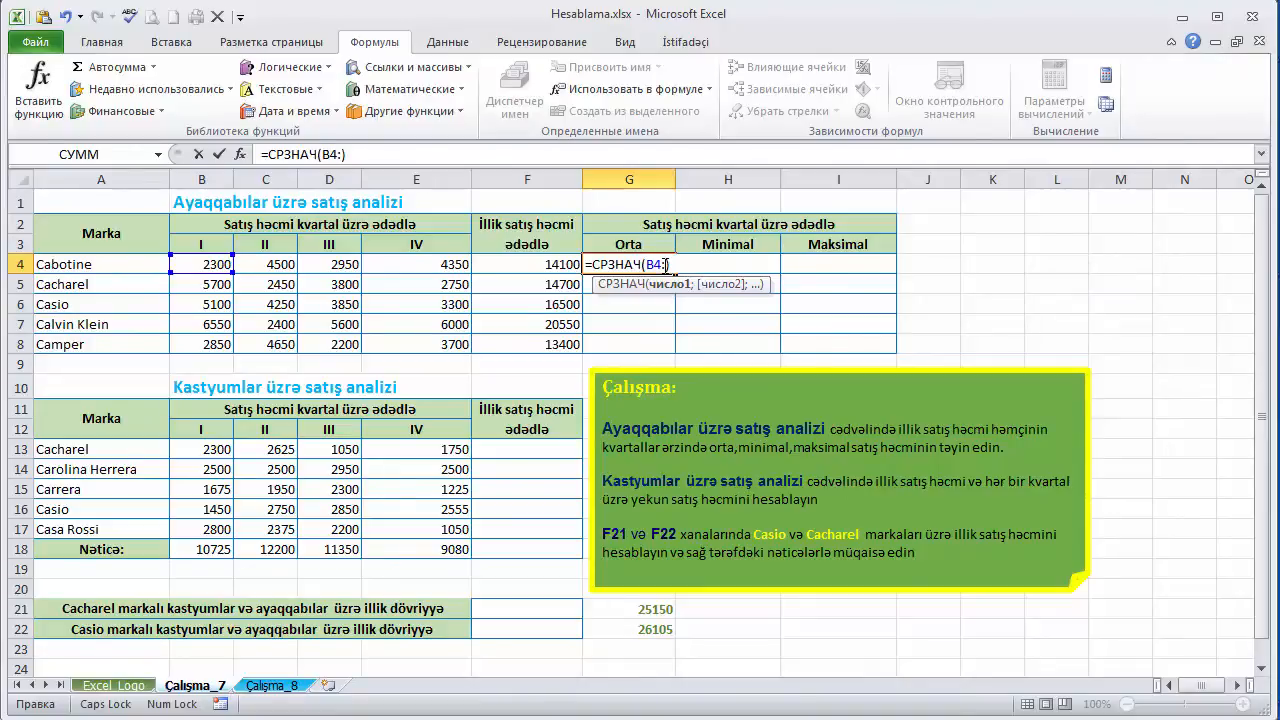
type("F4")
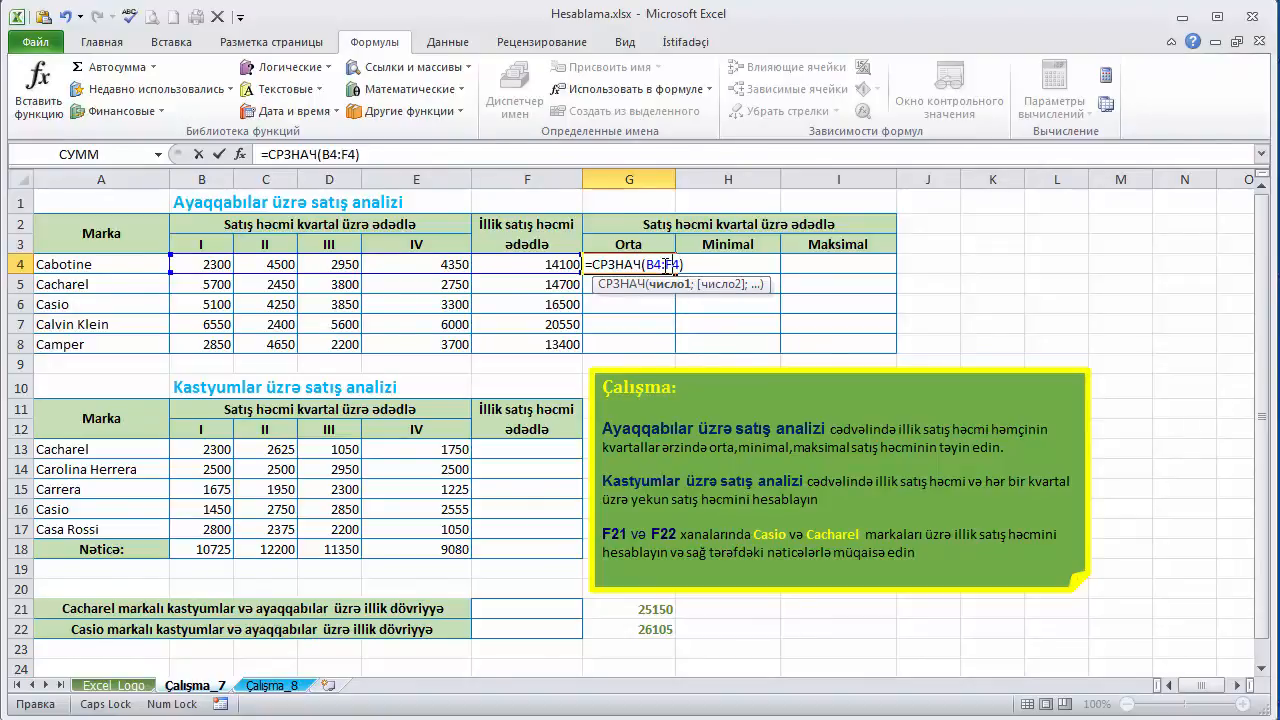
left_click(665, 265)
key("Delete")
type("E")
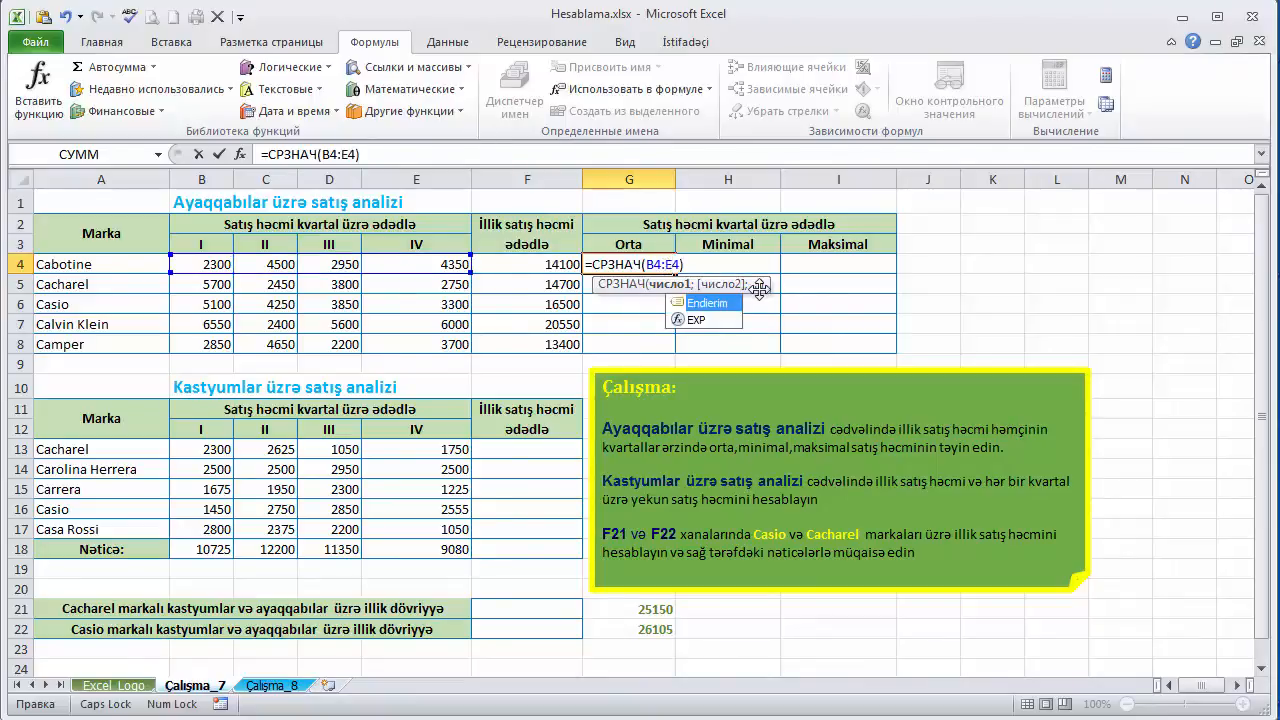
key("Return")
- Calculate Cabotine's minimum quarterly sales in H4 with the AutoSum minimum function, correcting its range to B4:E4
left_click(733, 266)
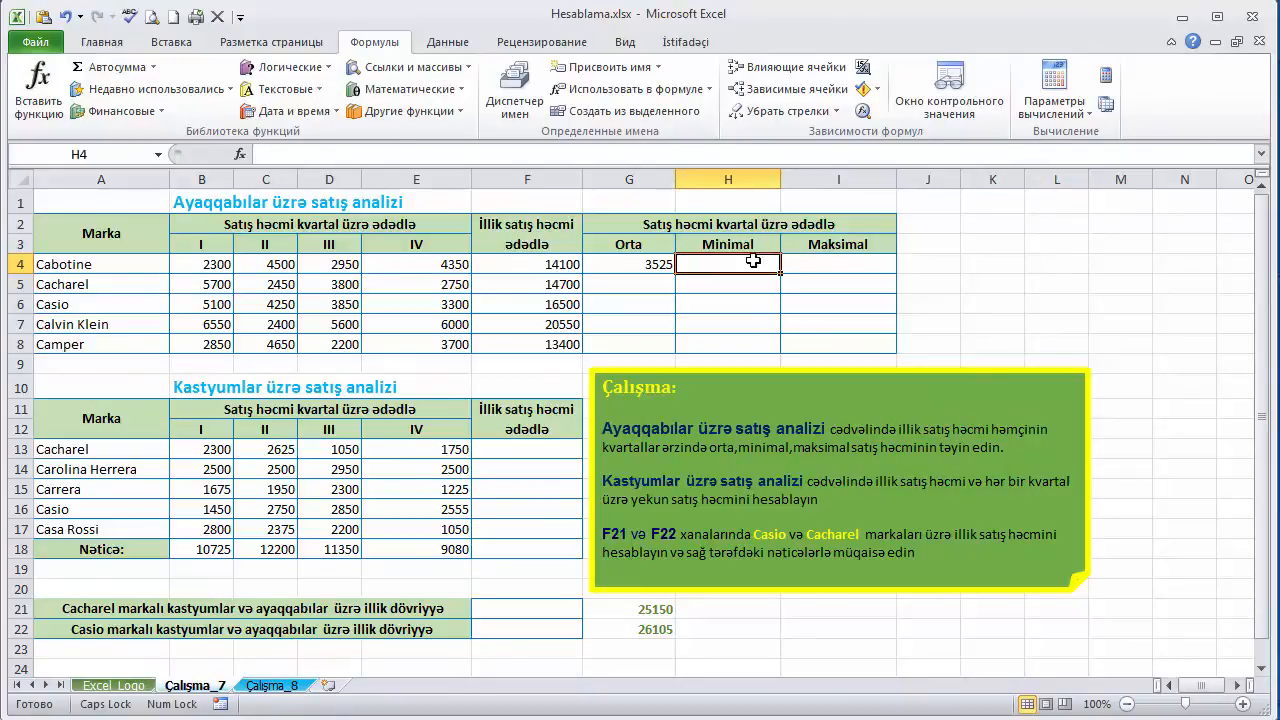
left_click(155, 68)
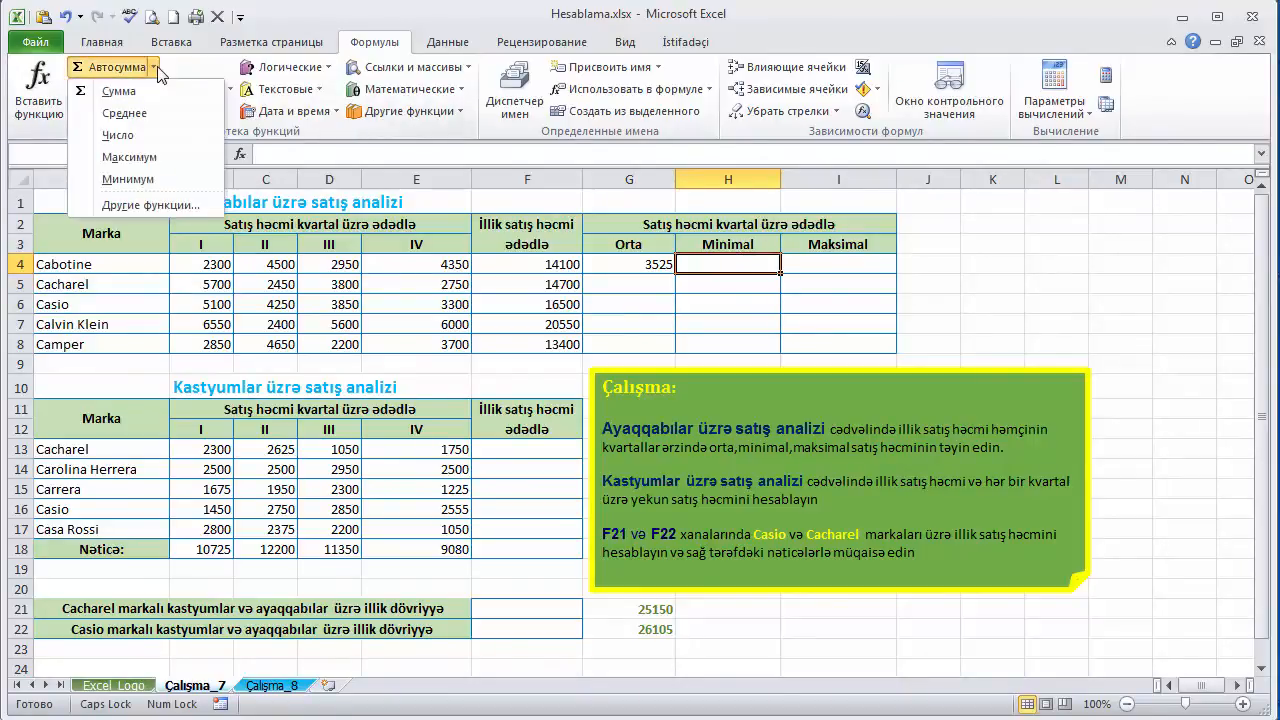
left_click(156, 181)
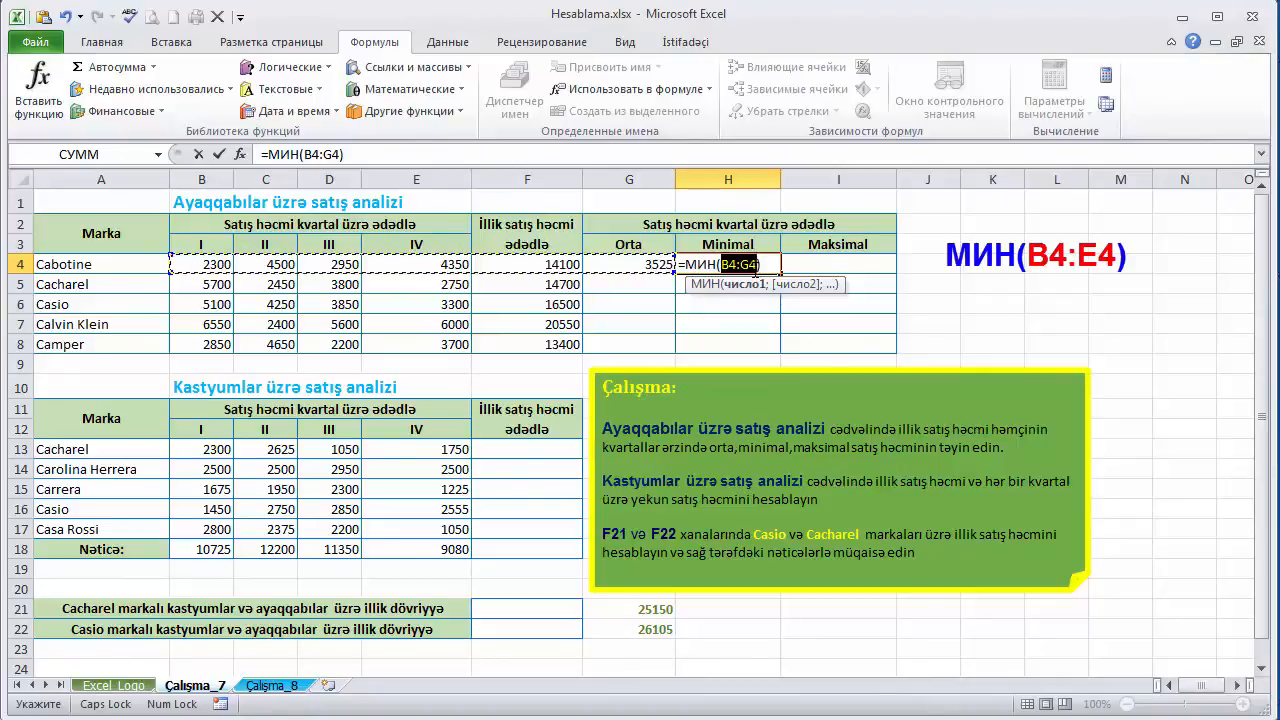
left_click(763, 267)
key("BackSpace")
key("BackSpace")
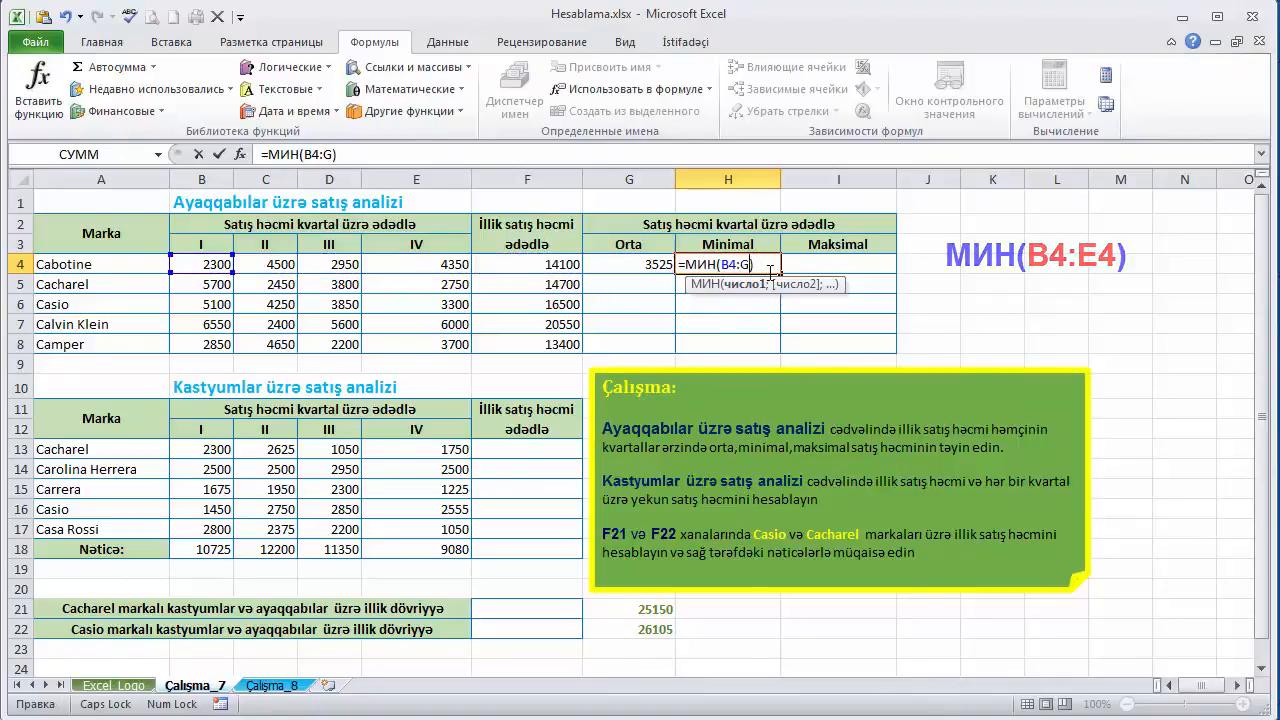
type("E")
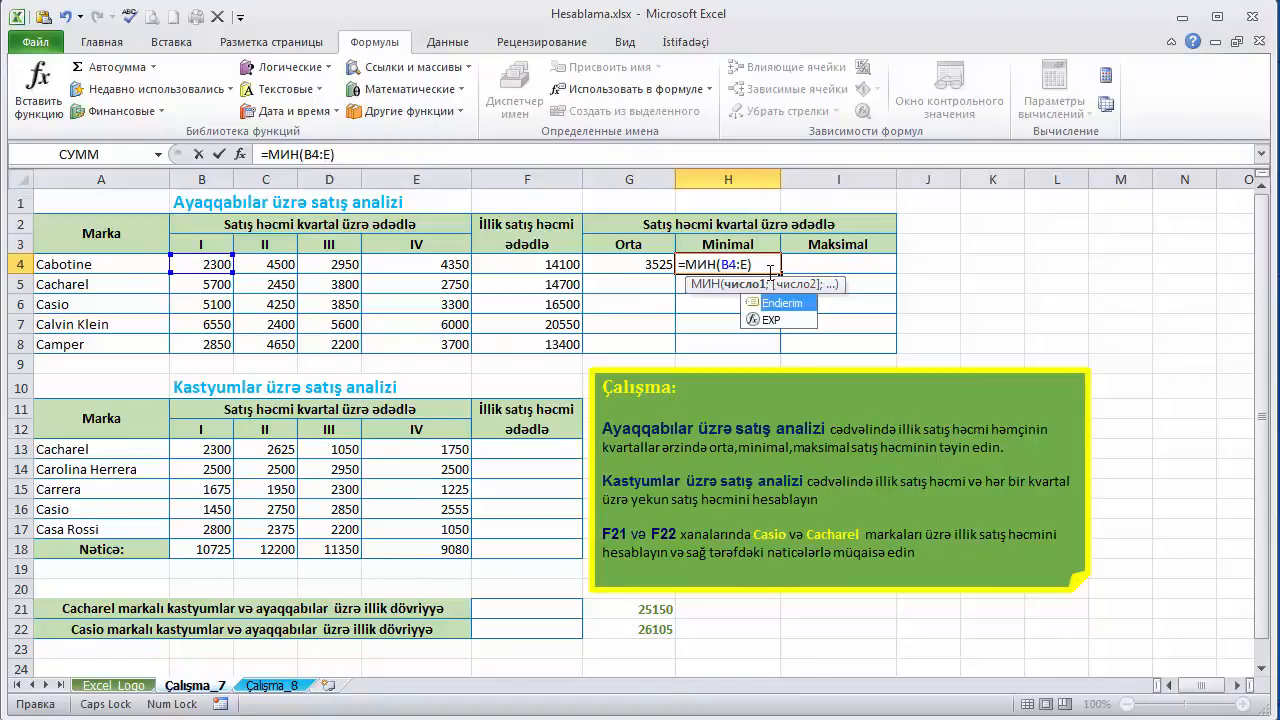
type("4")
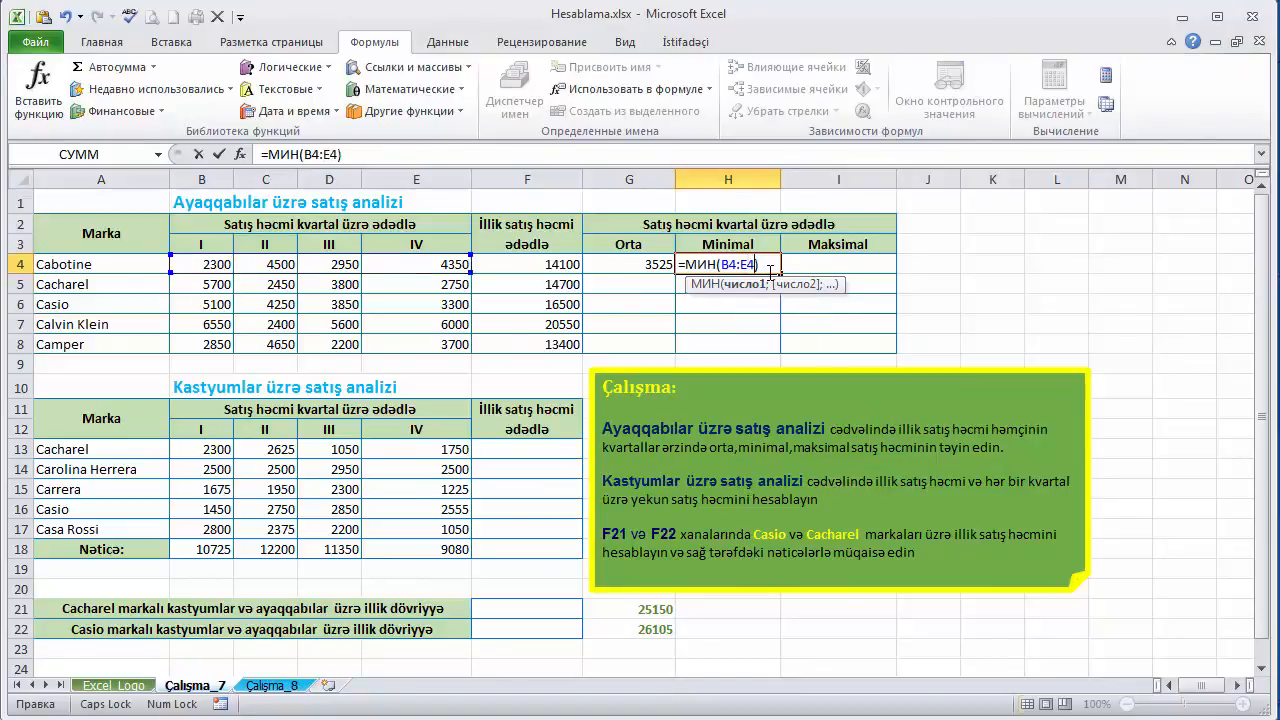
key("Return")
- Calculate Cabotine's maximum quarterly sales in I4 with the AutoSum maximum function, correcting its range to B4:E4
left_click(864, 265)
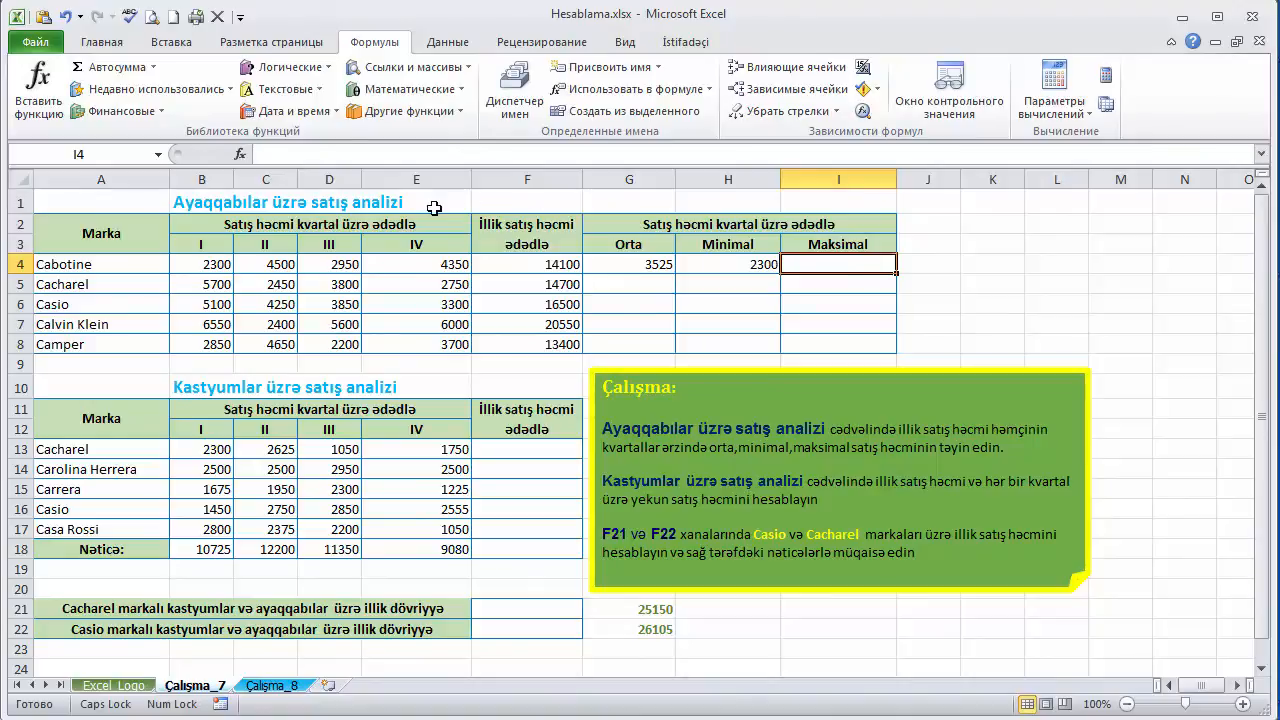
left_click(152, 67)
left_click(140, 157)
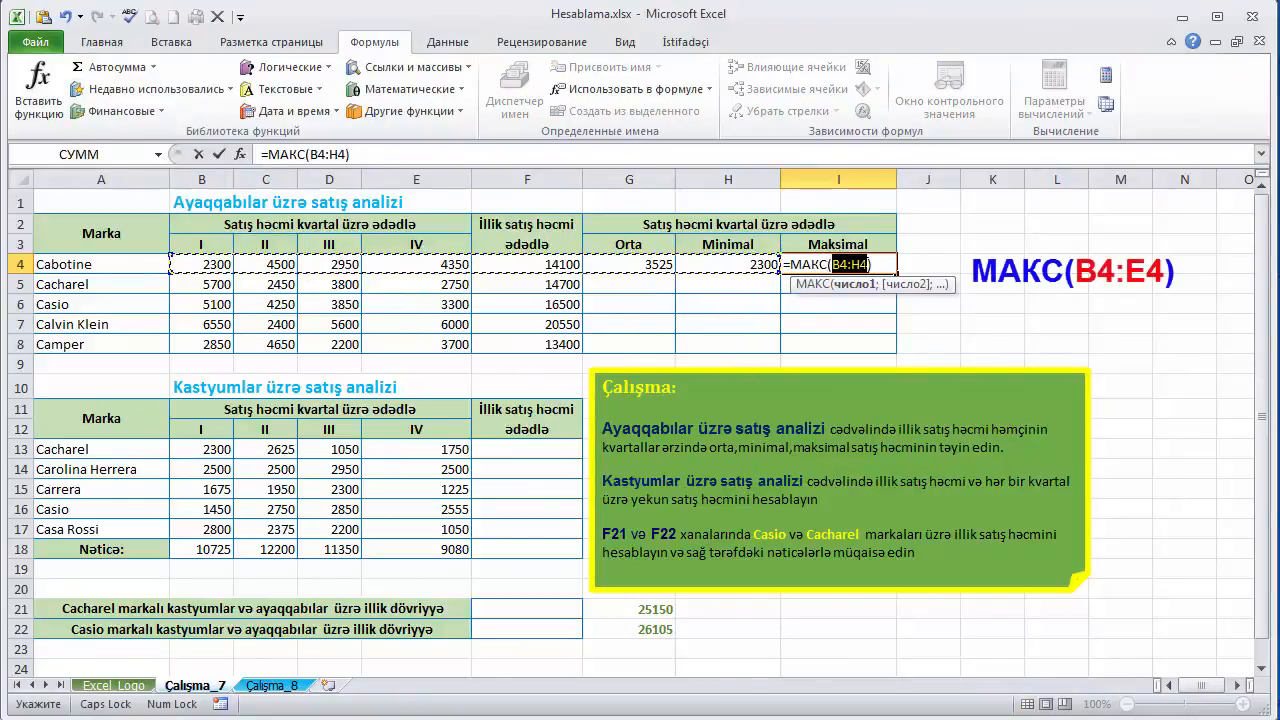
left_click(865, 264)
key("BackSpace")
type("E")
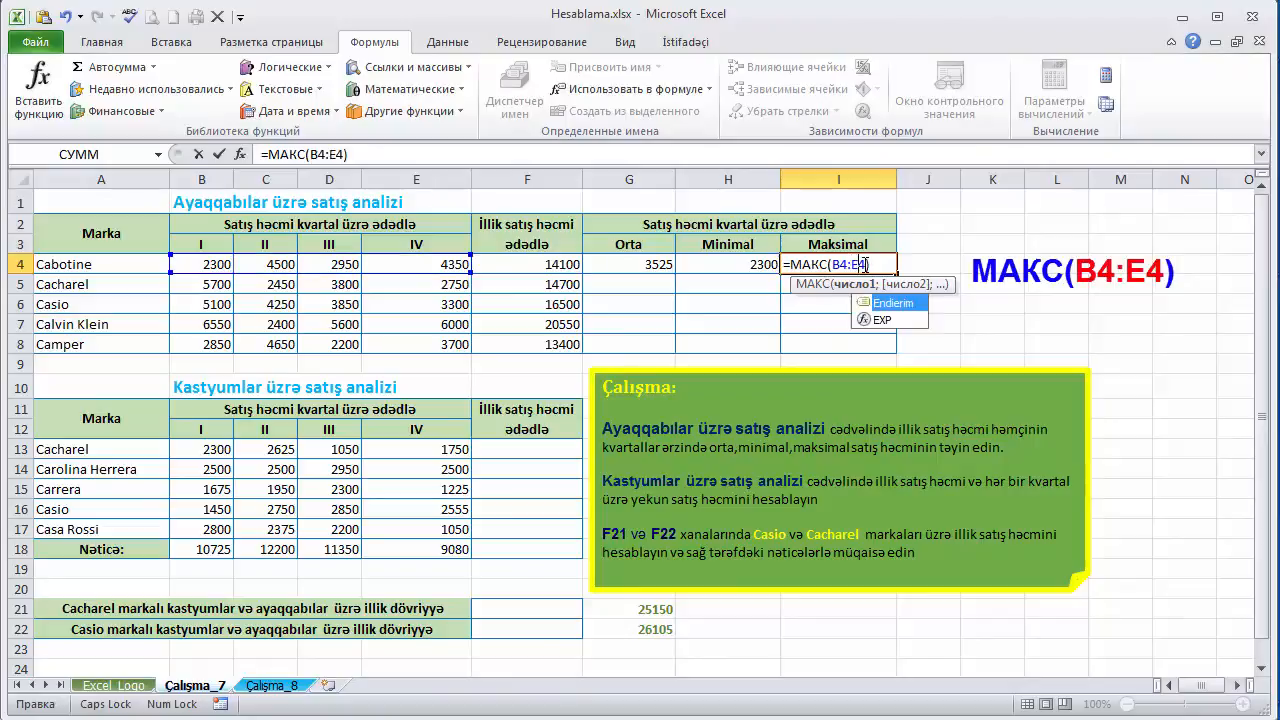
key("Return")
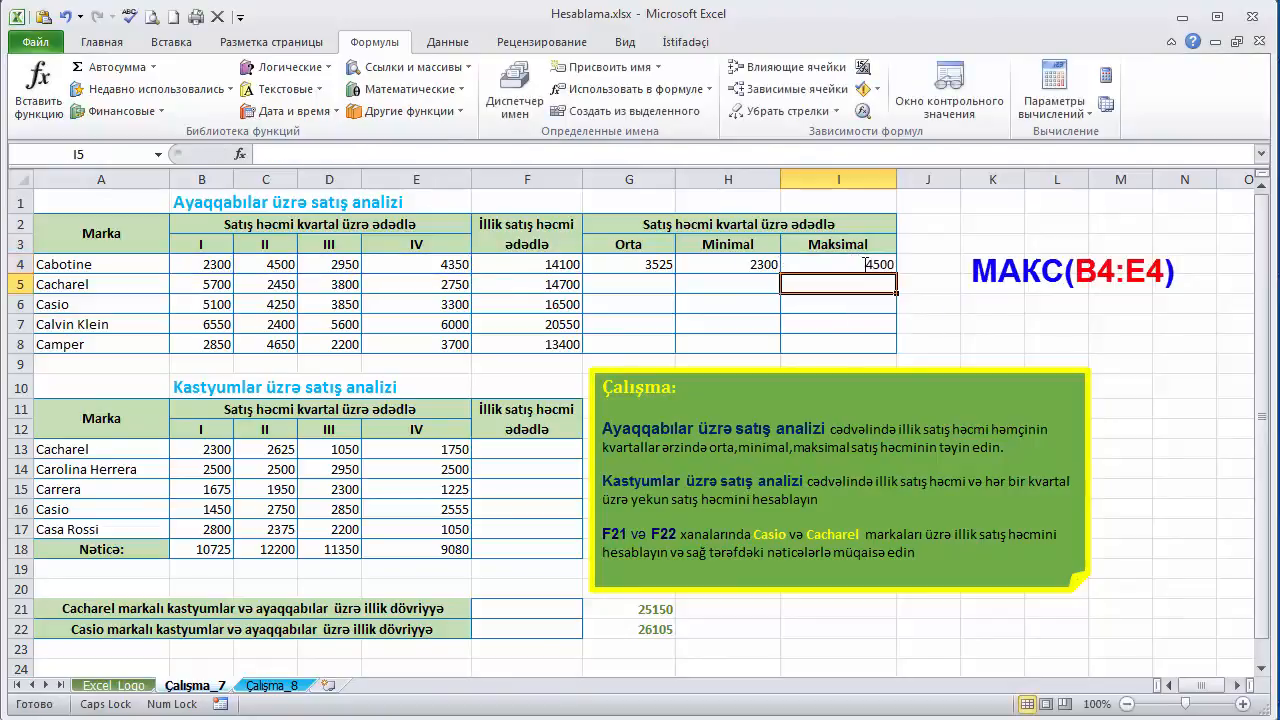
- Fill the average, minimum and maximum formulas in G4:I4 down through row 8 for the remaining shoe brands
left_click(811, 262)
left_click(672, 267)
left_click_drag(672, 267, 897, 267)
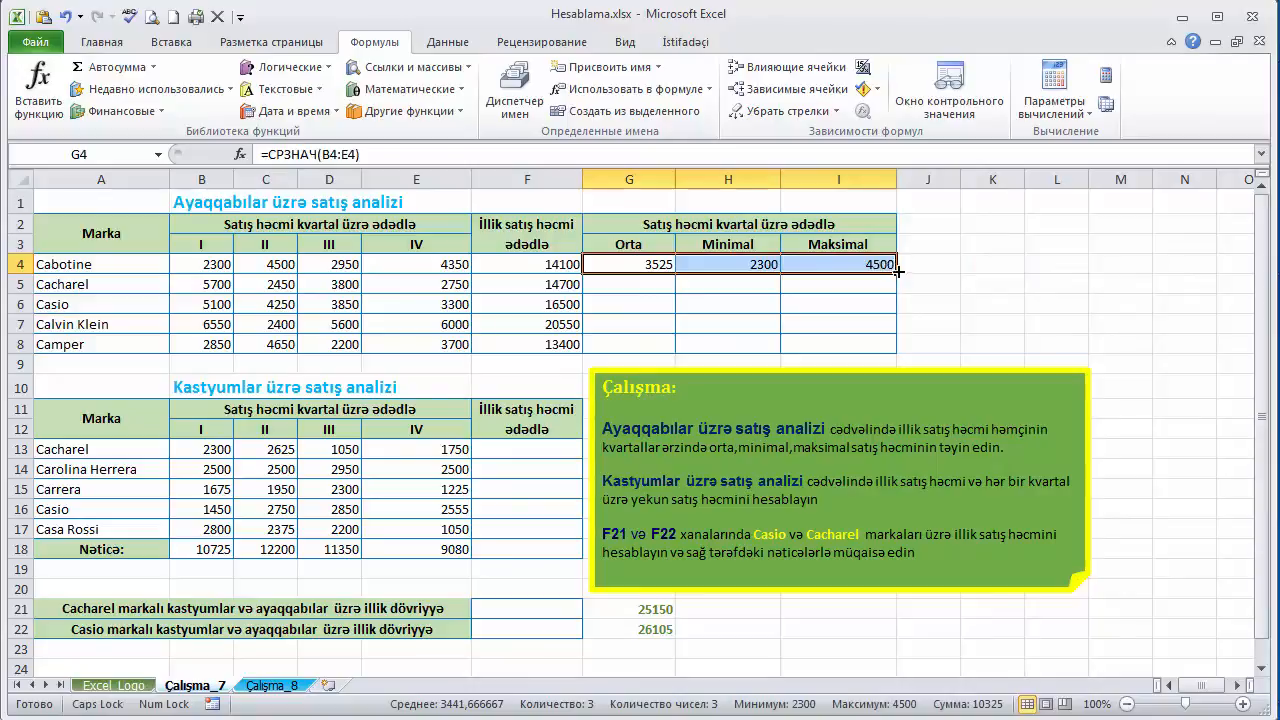
double_click(897, 270)
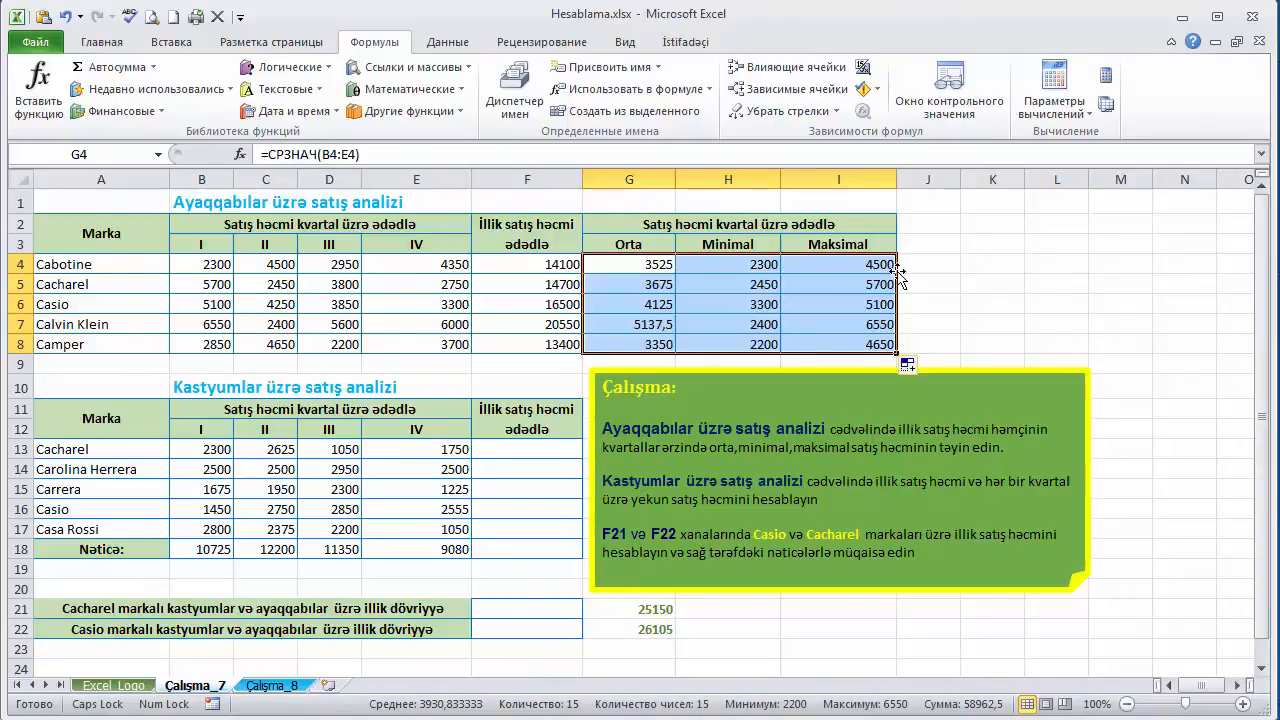